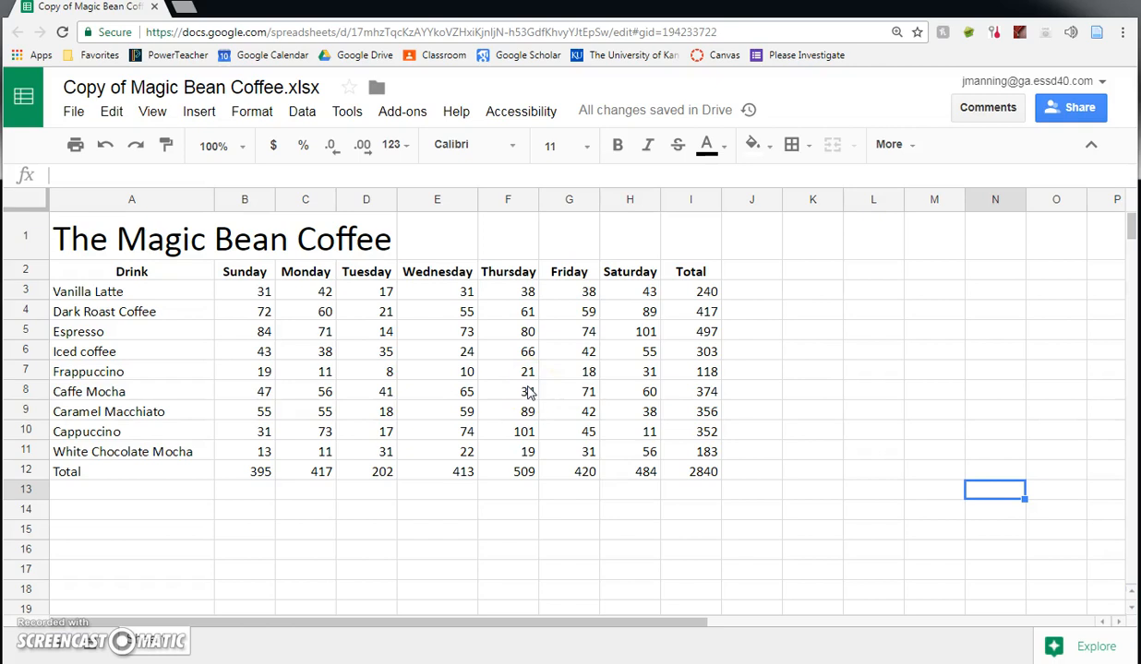
Merge all cells from A1 to I1 so the coffee shop title spans the full table width
click(70, 231)
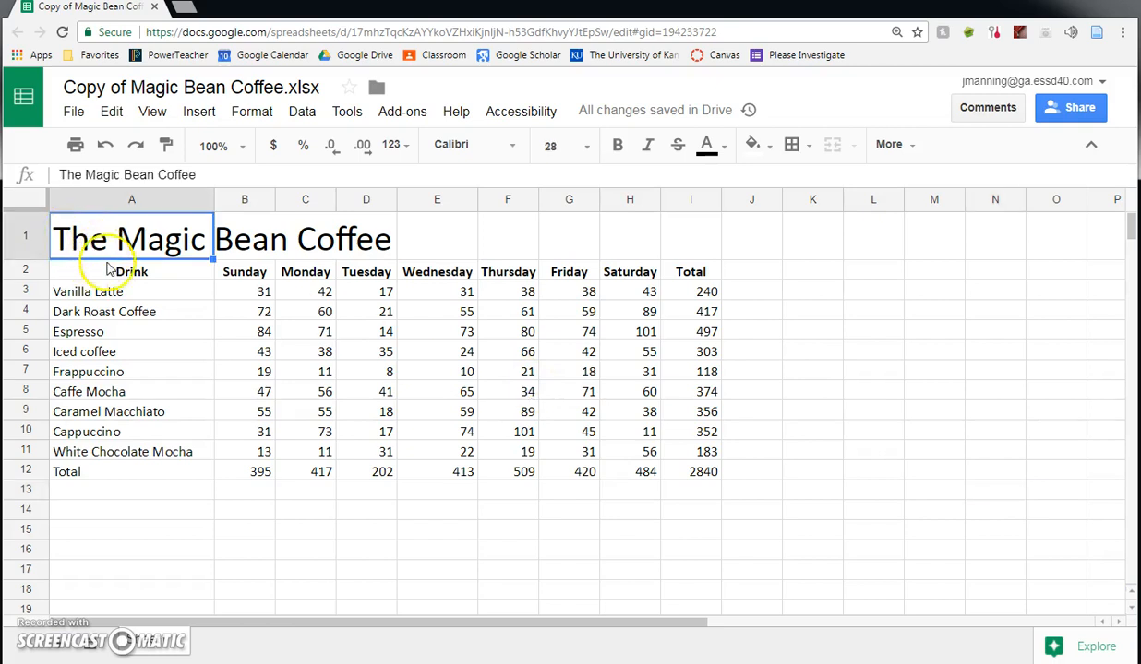
drag(92, 235, 692, 248)
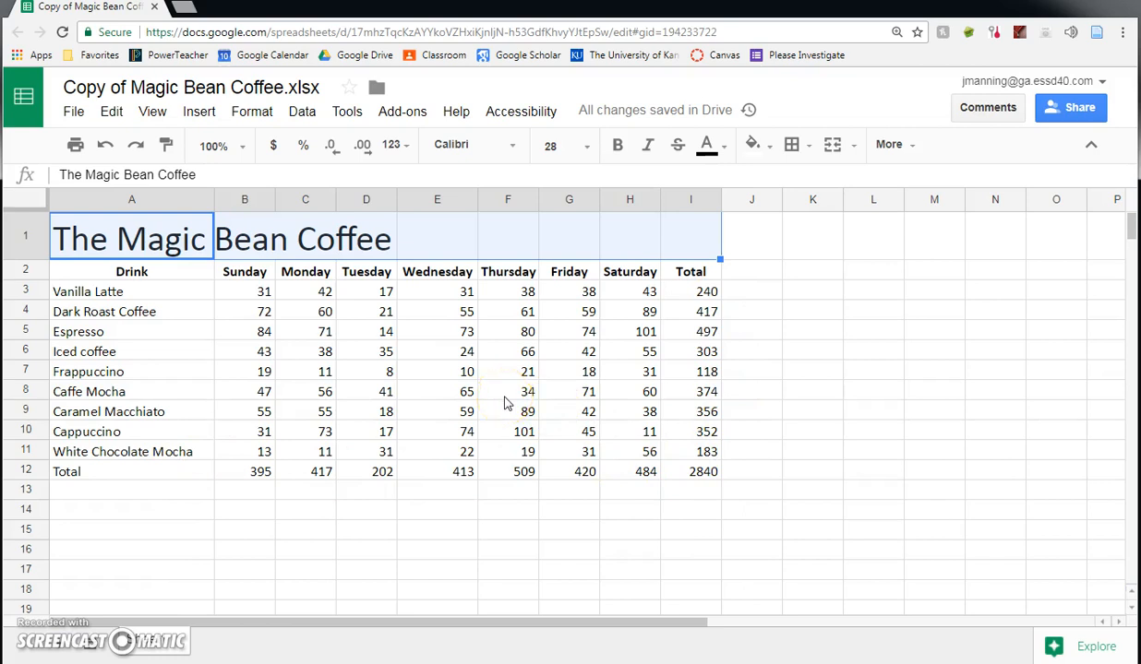
click(855, 147)
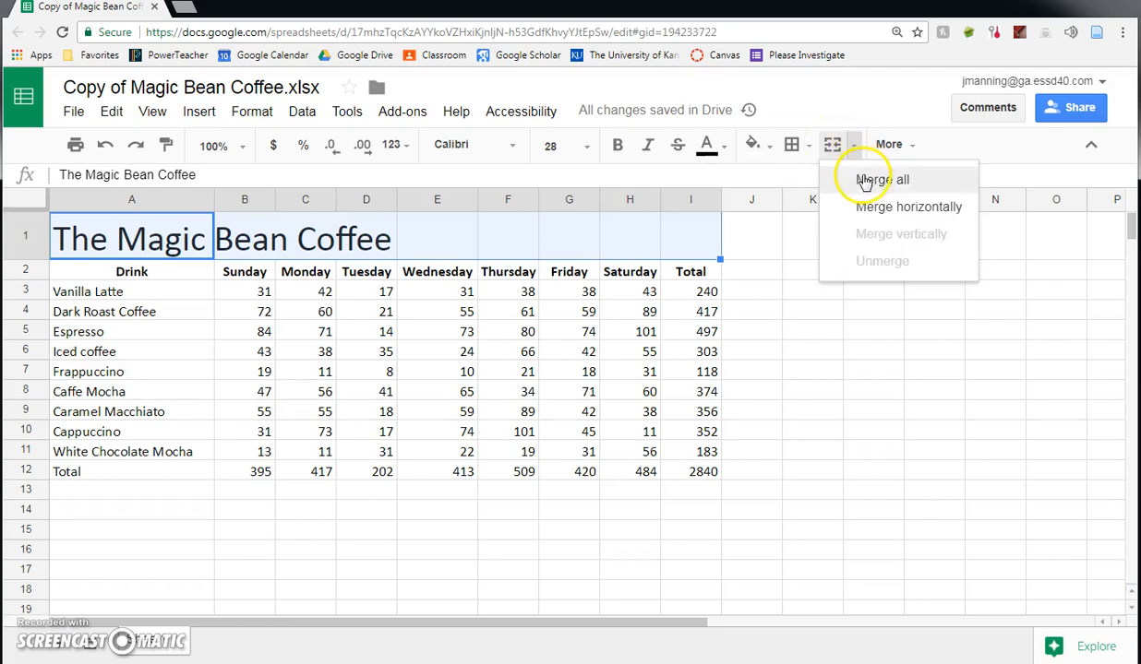
click(853, 179)
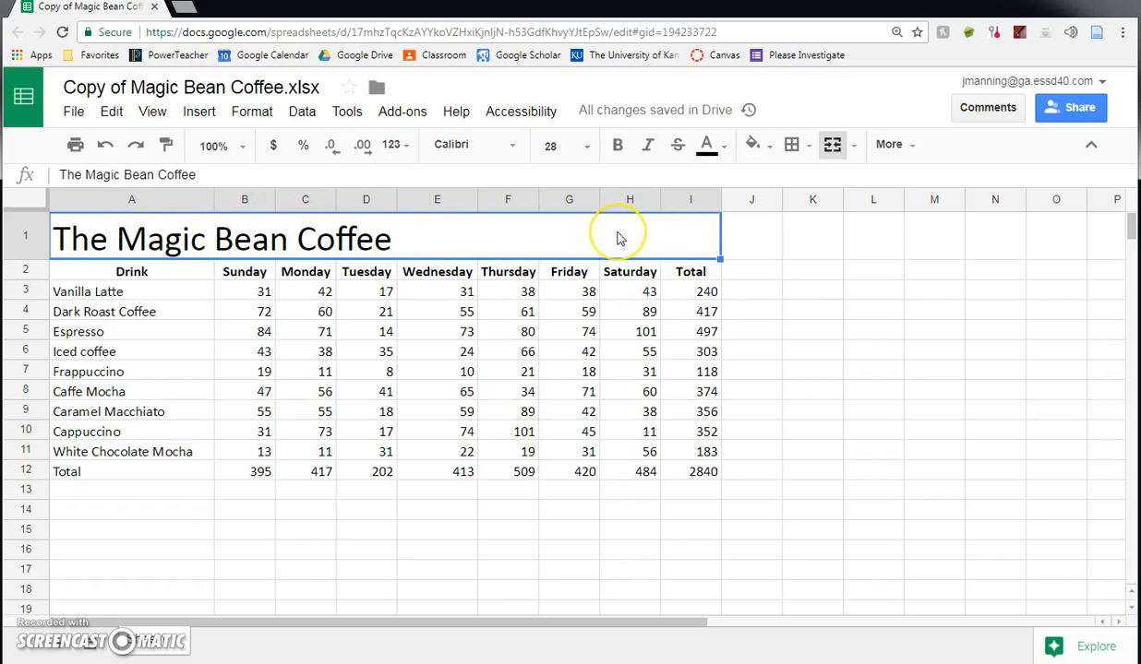
Center the title text horizontally within the merged cell in row 1
click(912, 146)
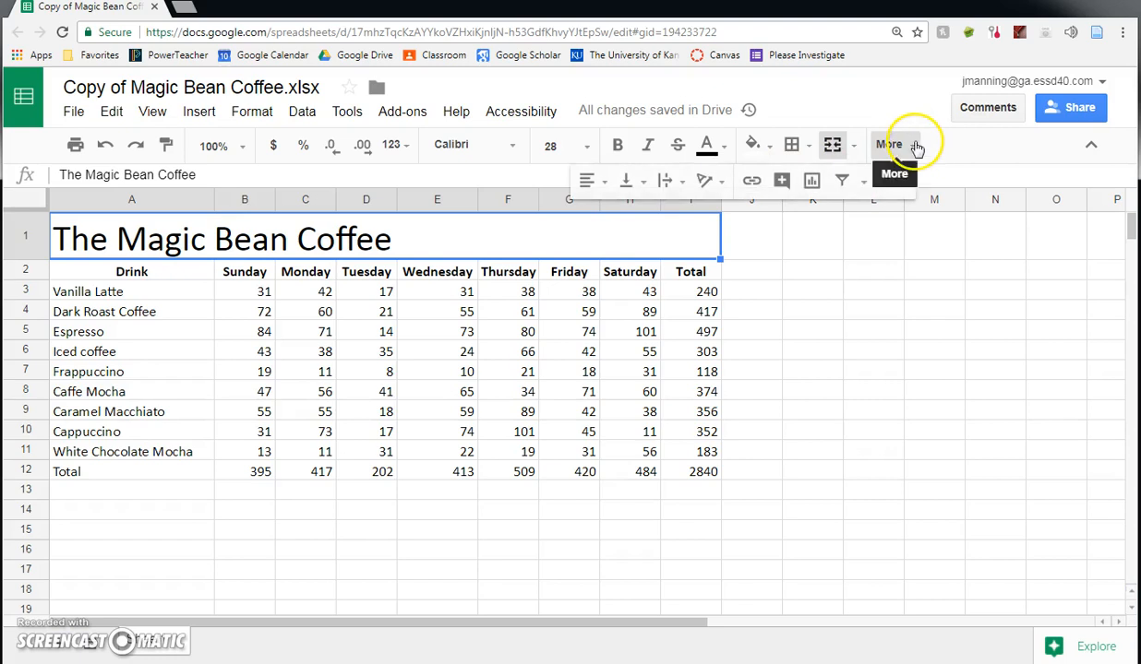
click(598, 183)
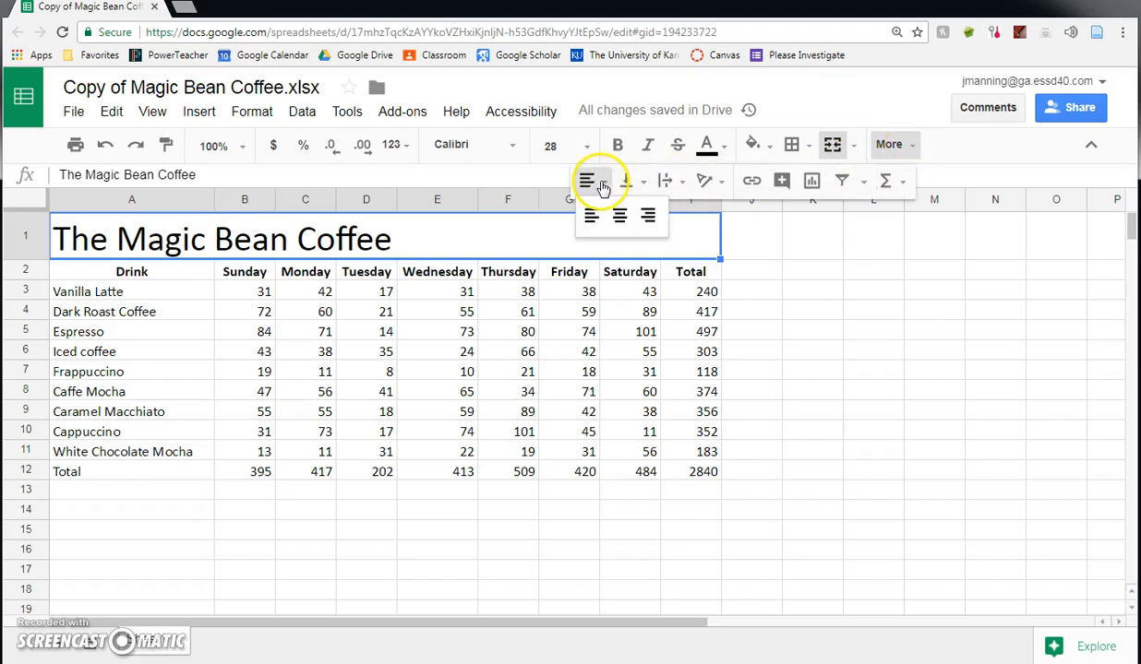
click(619, 215)
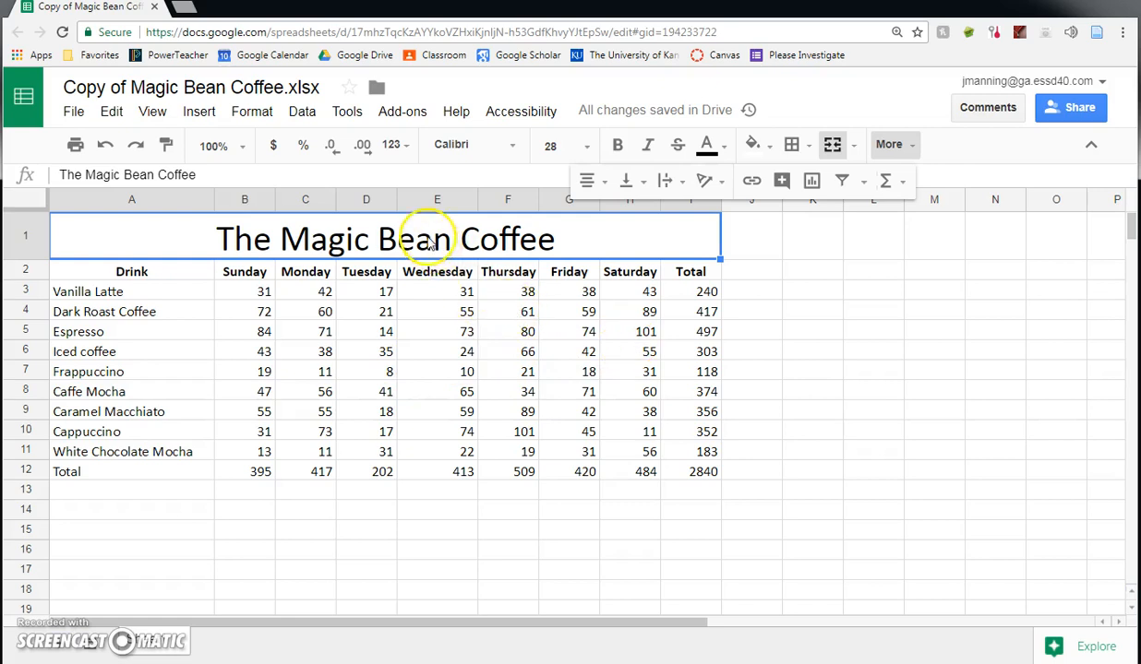
click(813, 329)
Fill the merged title cell in row 1 with yellow
click(493, 242)
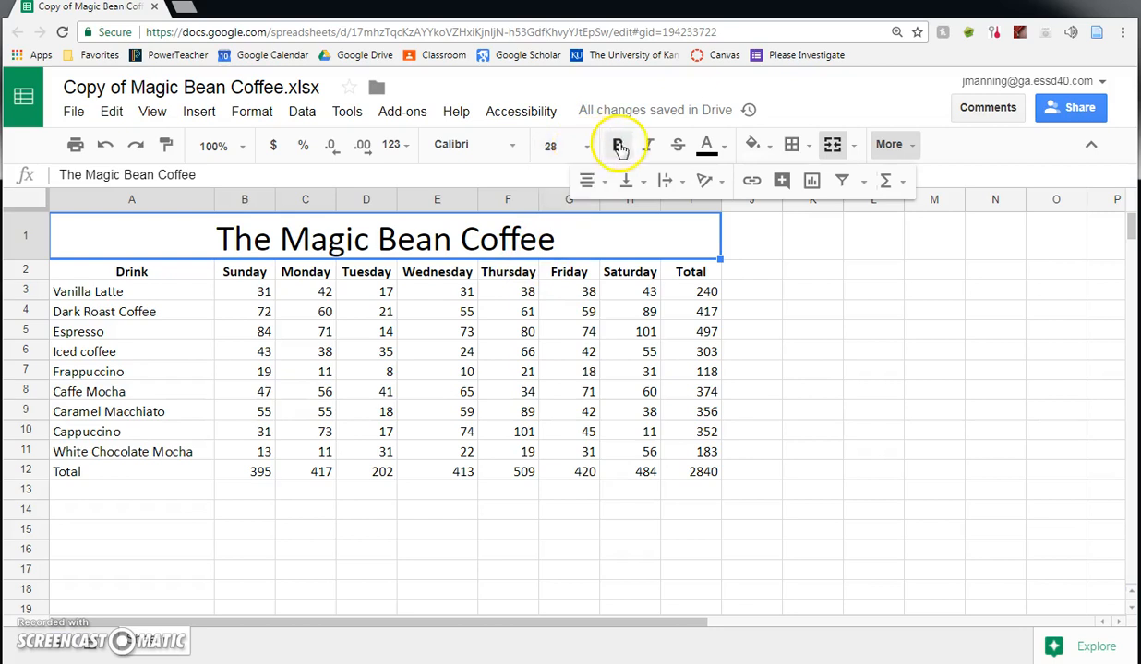
click(770, 149)
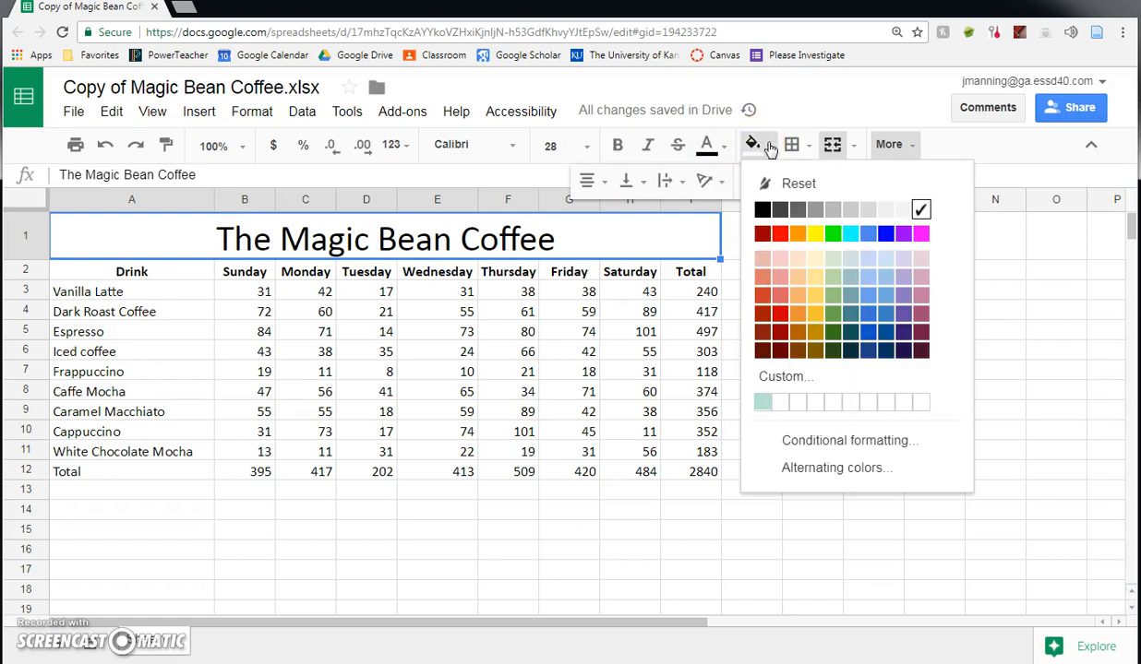
click(815, 235)
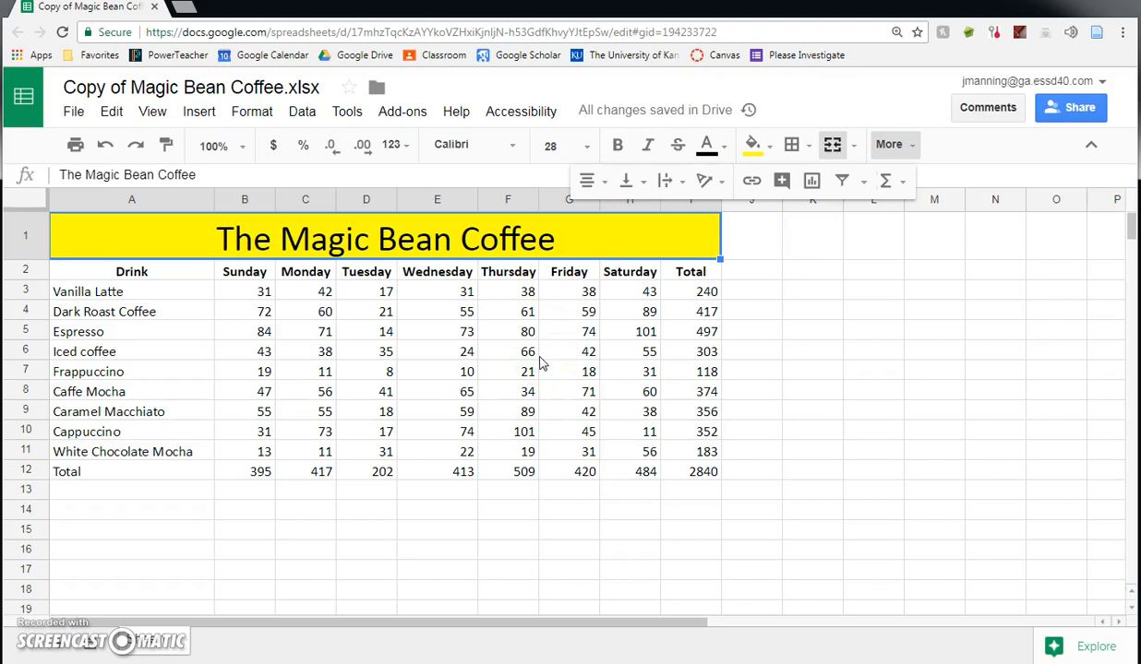
click(513, 312)
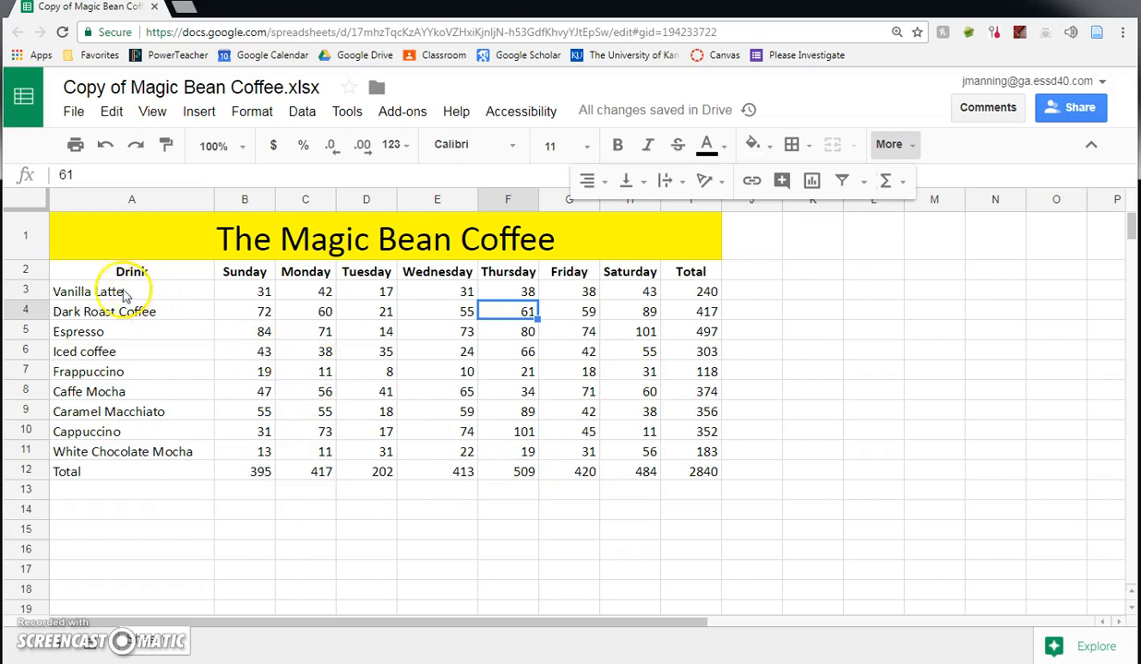
Add a bottom border under the column headings in A2:I2
click(87, 272)
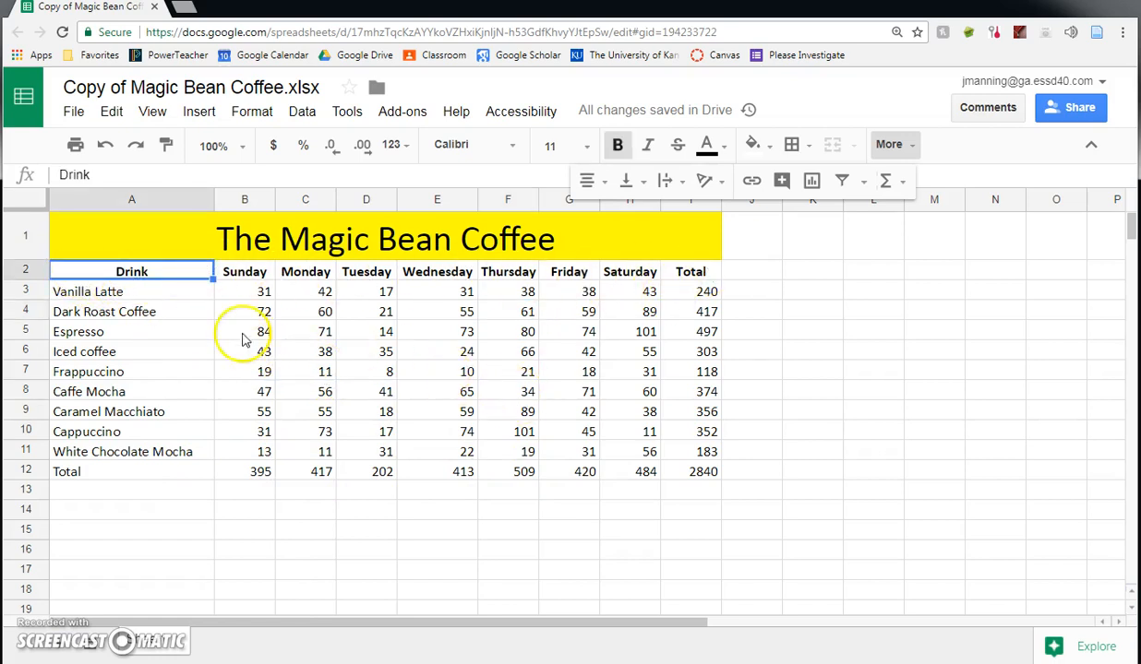
drag(188, 274, 697, 280)
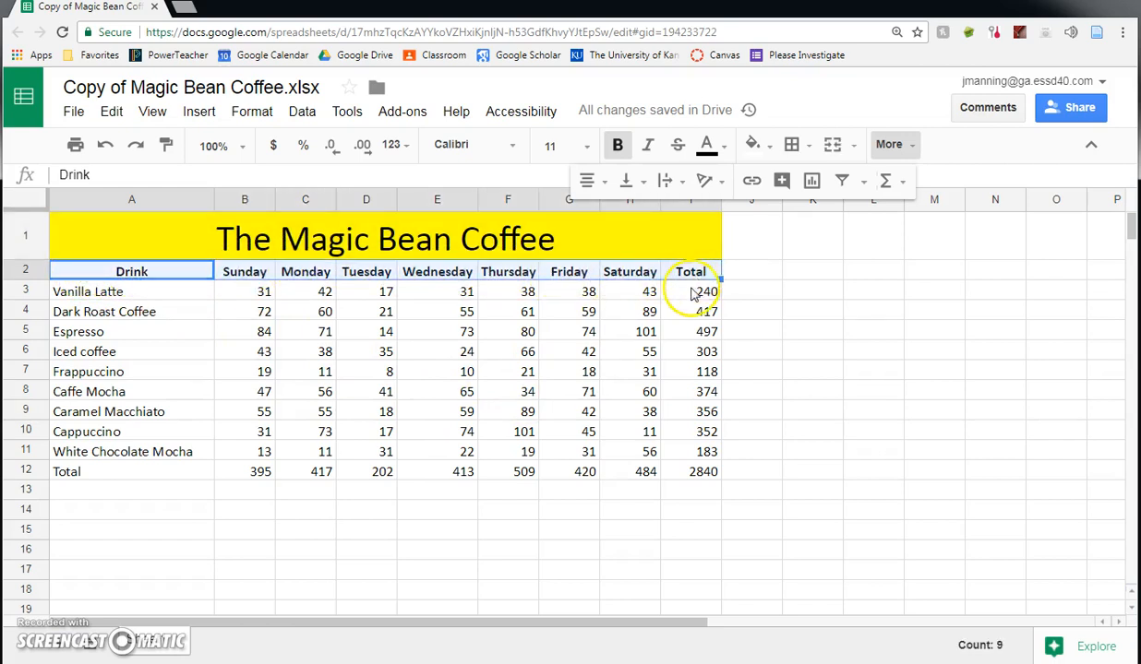
click(811, 149)
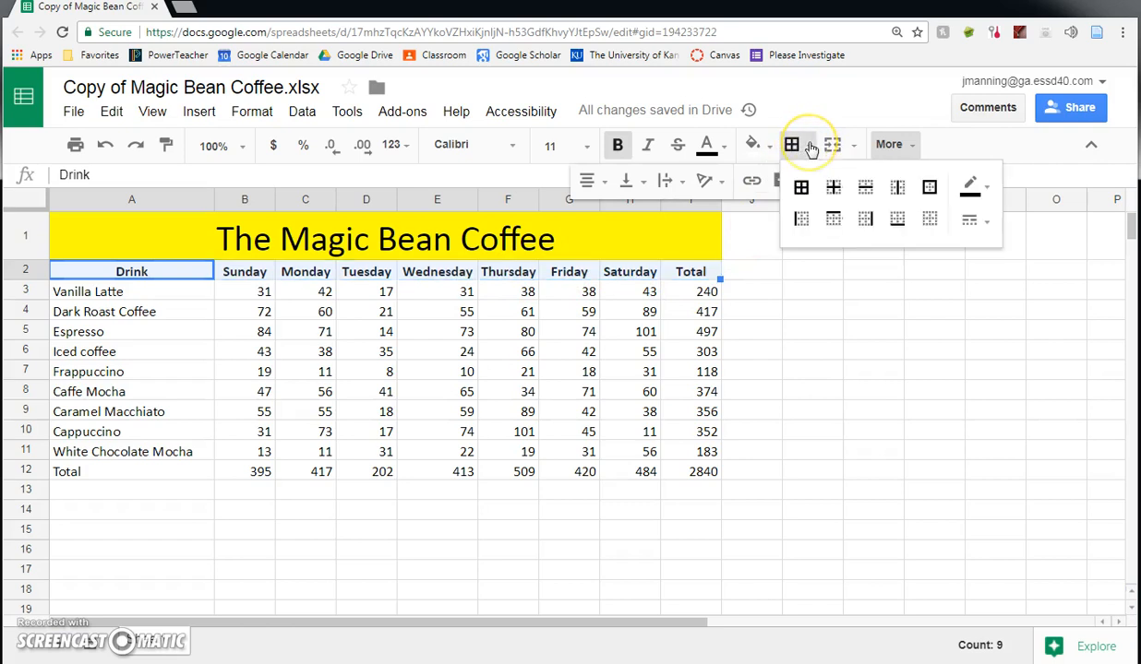
click(896, 219)
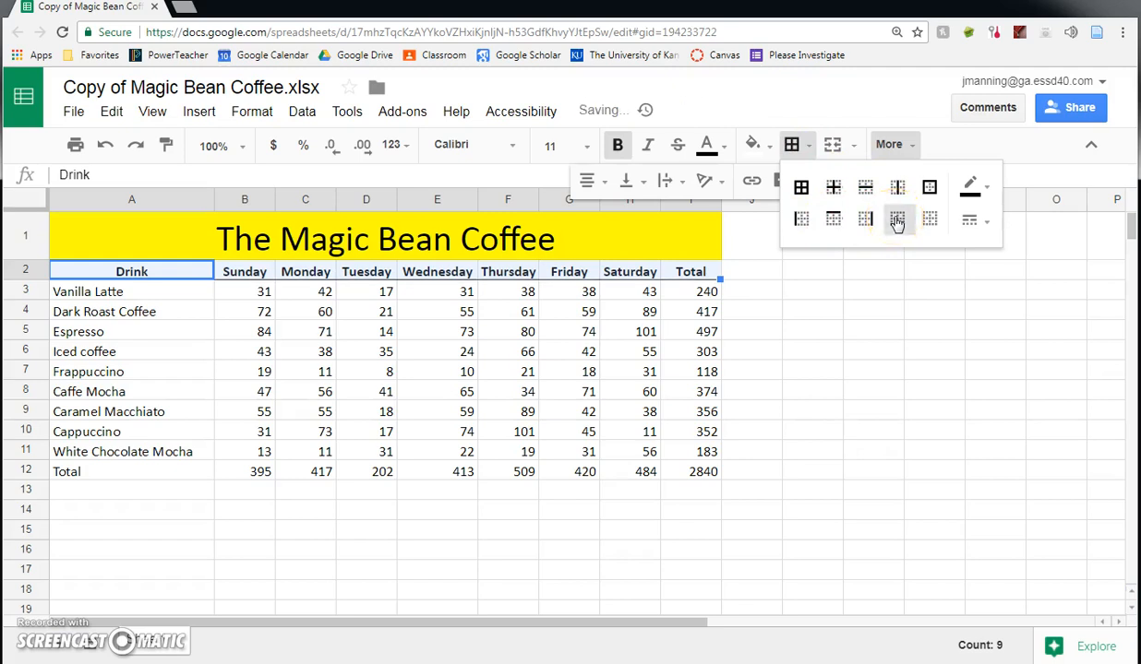
click(812, 392)
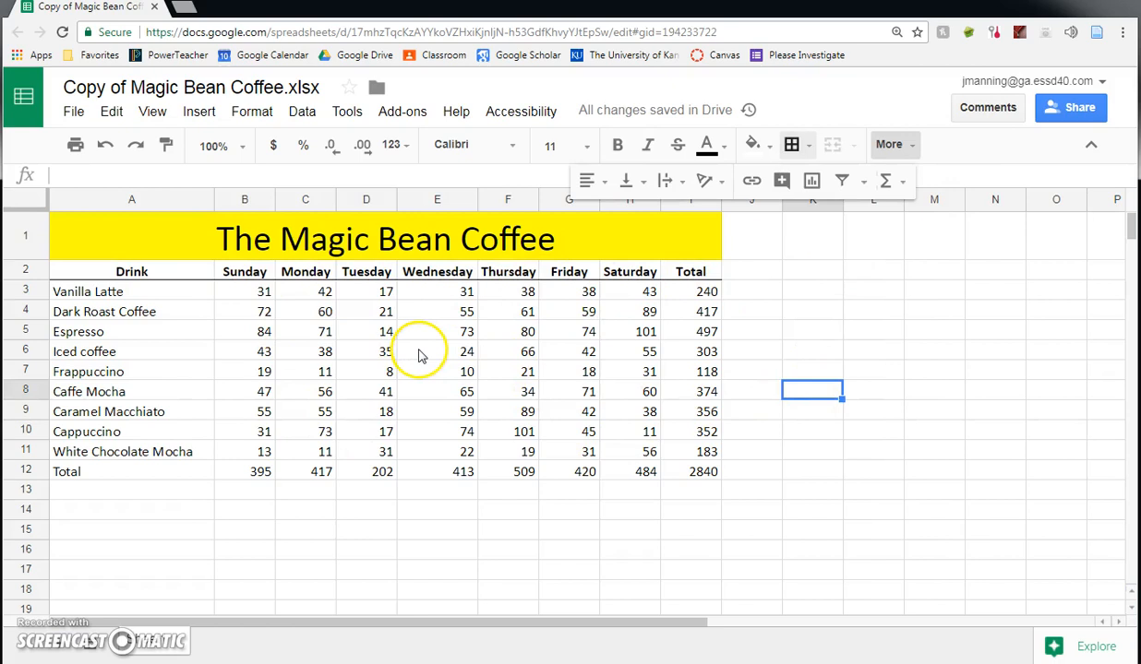
Add a bottom border under the White Chocolate Mocha row, A11:I11, to separate it from the totals row
drag(64, 452, 705, 452)
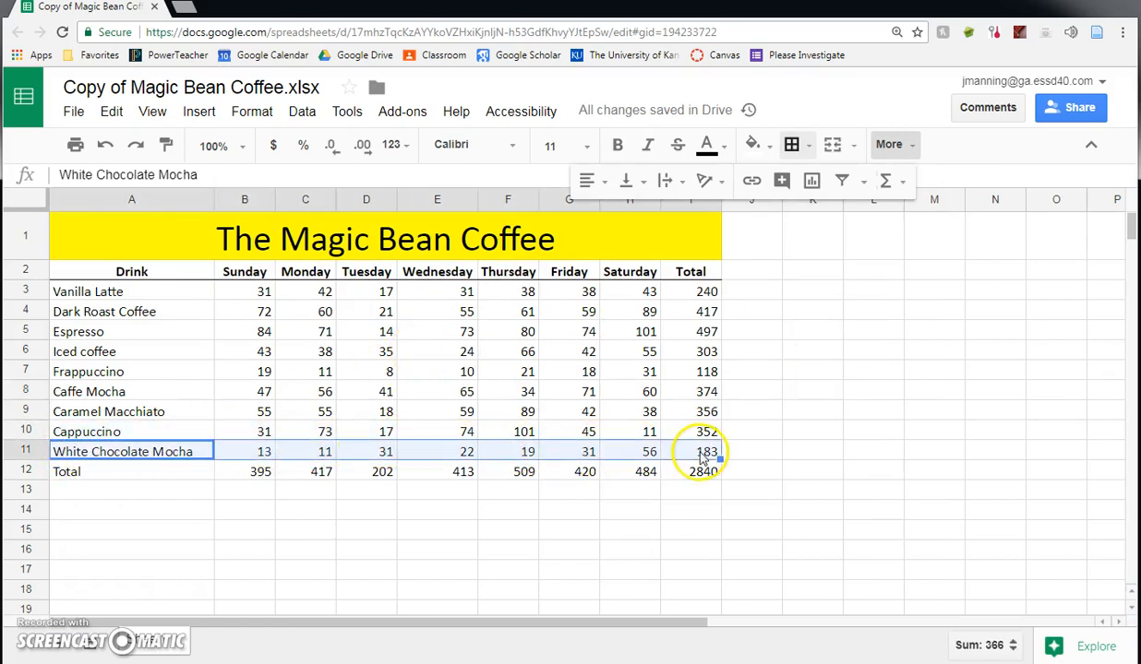
click(796, 146)
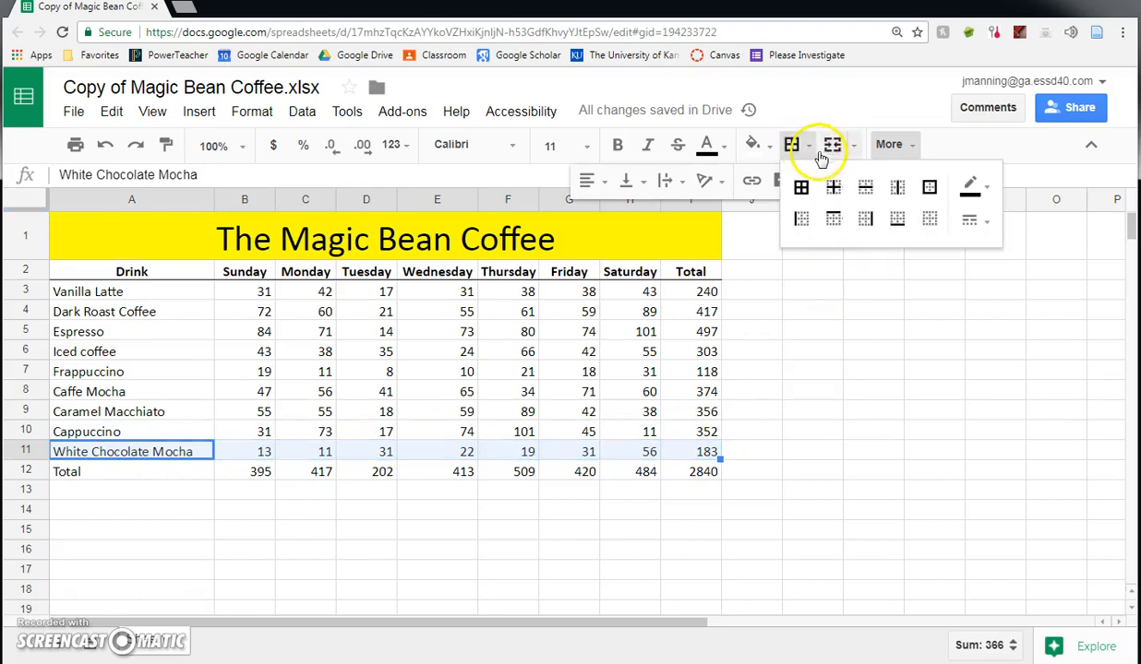
click(897, 221)
click(503, 512)
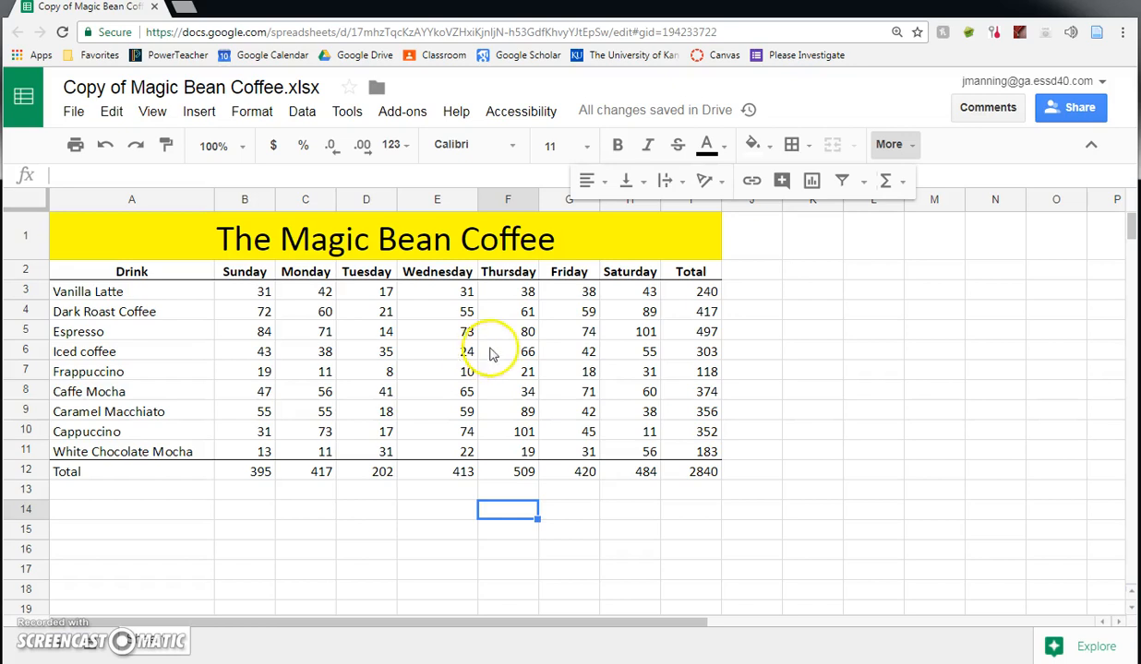
click(771, 332)
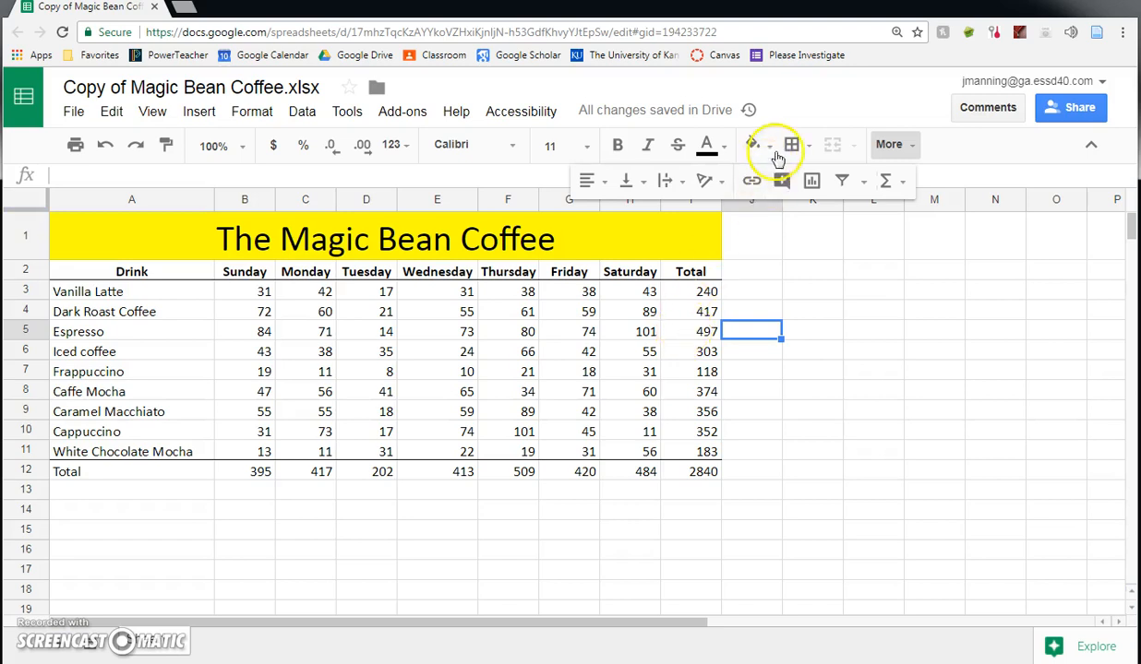
click(900, 145)
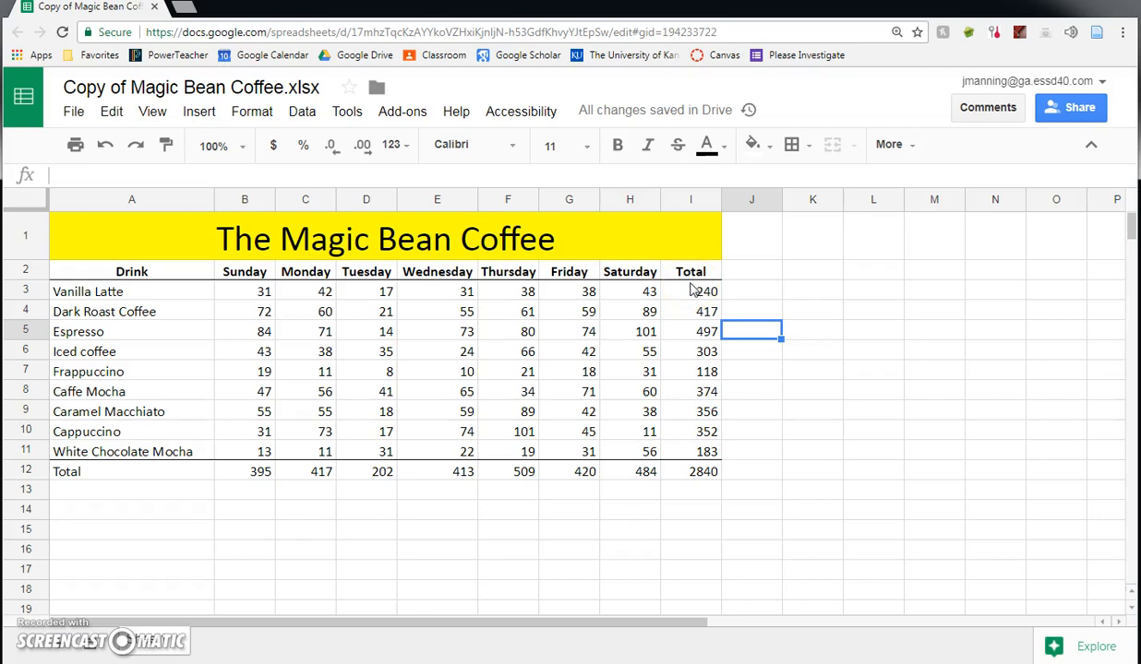
Create a conditional formatting rule for the drink totals in I3:I11 that formats cells with values less than 300
drag(691, 291, 682, 453)
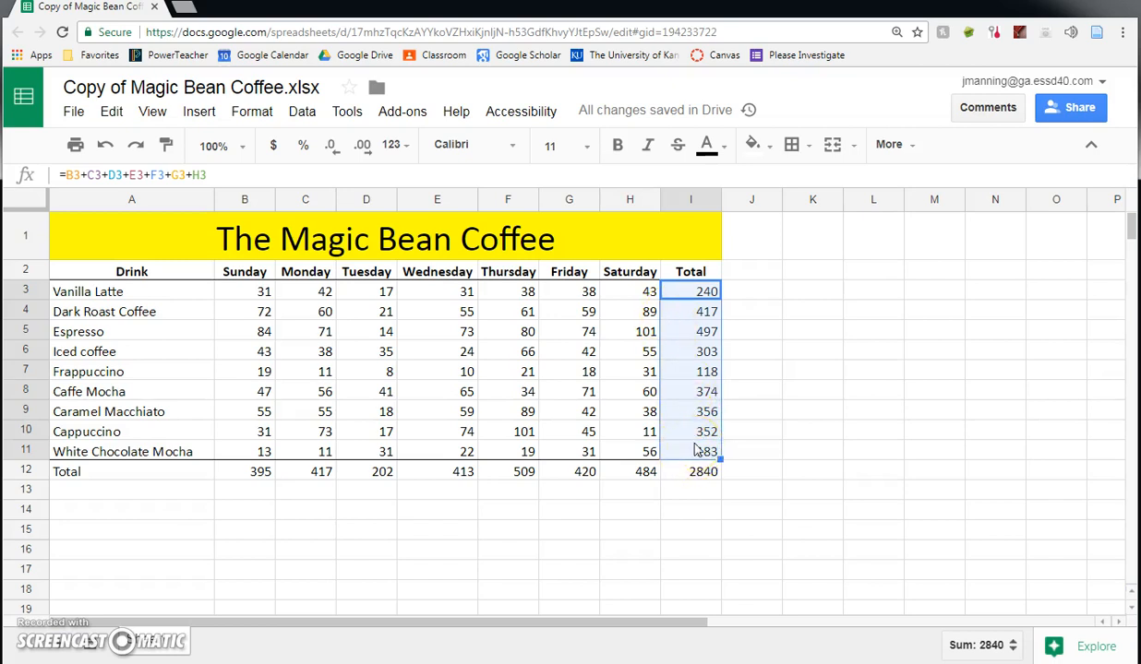
click(250, 115)
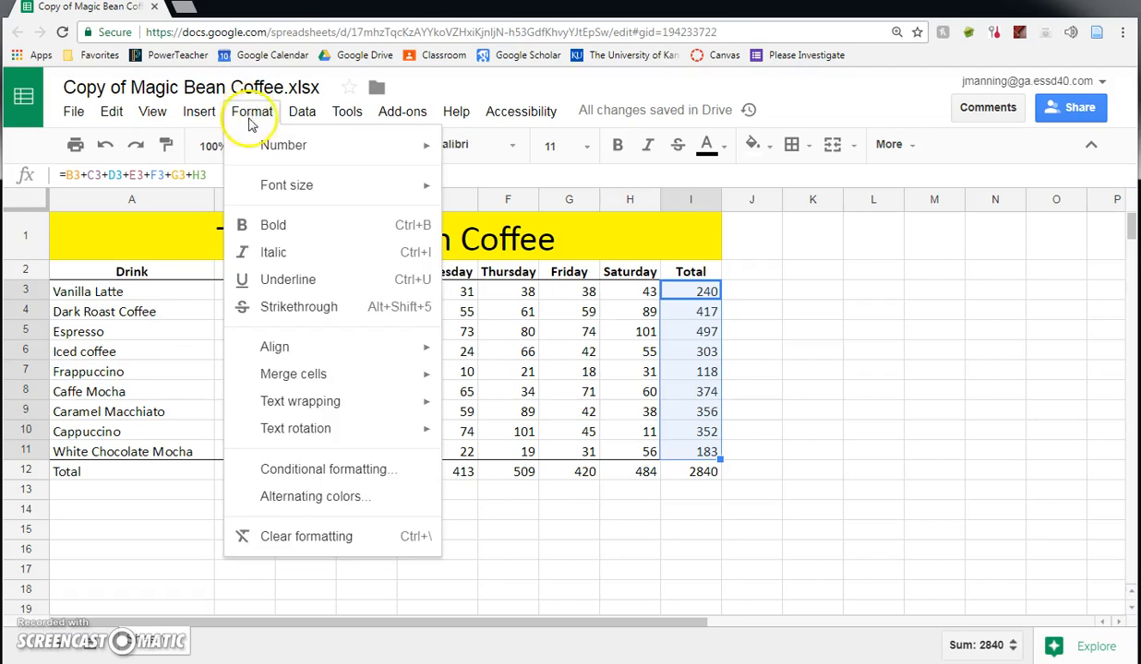
click(290, 471)
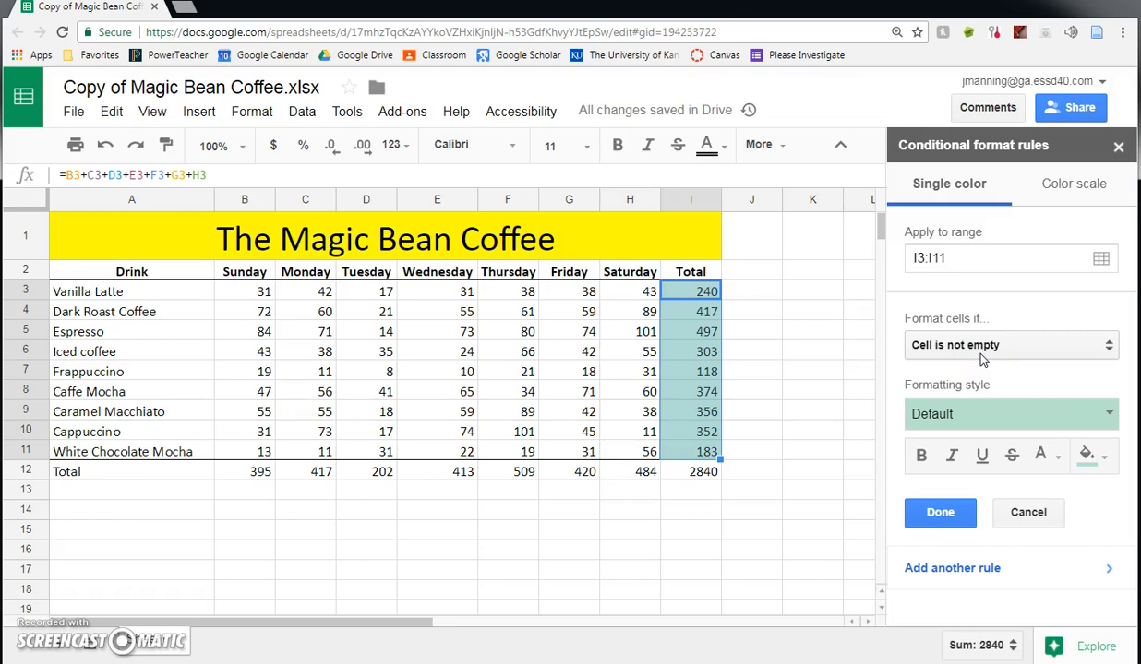
click(1105, 344)
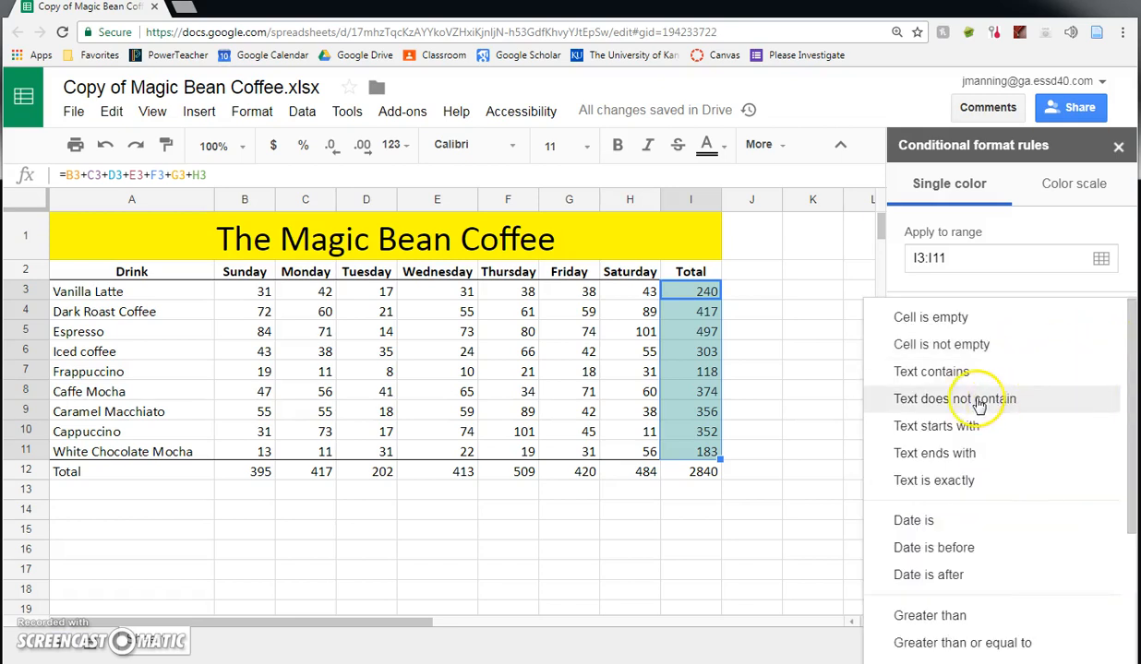
scroll(978, 406, down, 2)
scroll(988, 404, down, 2)
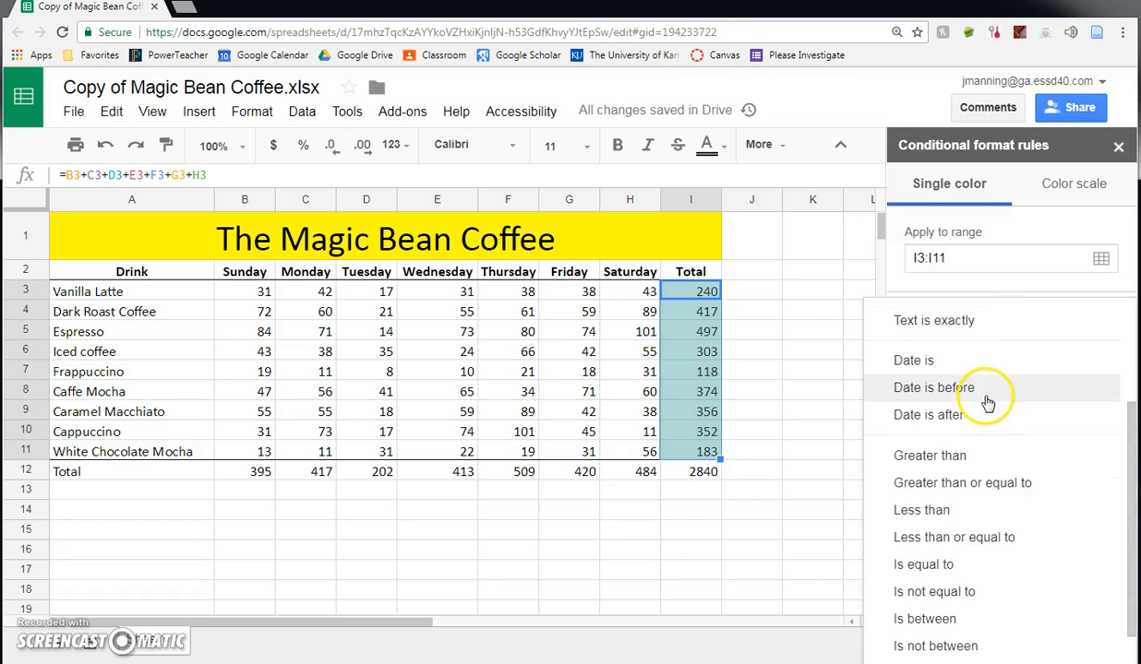
scroll(985, 399, down, 1)
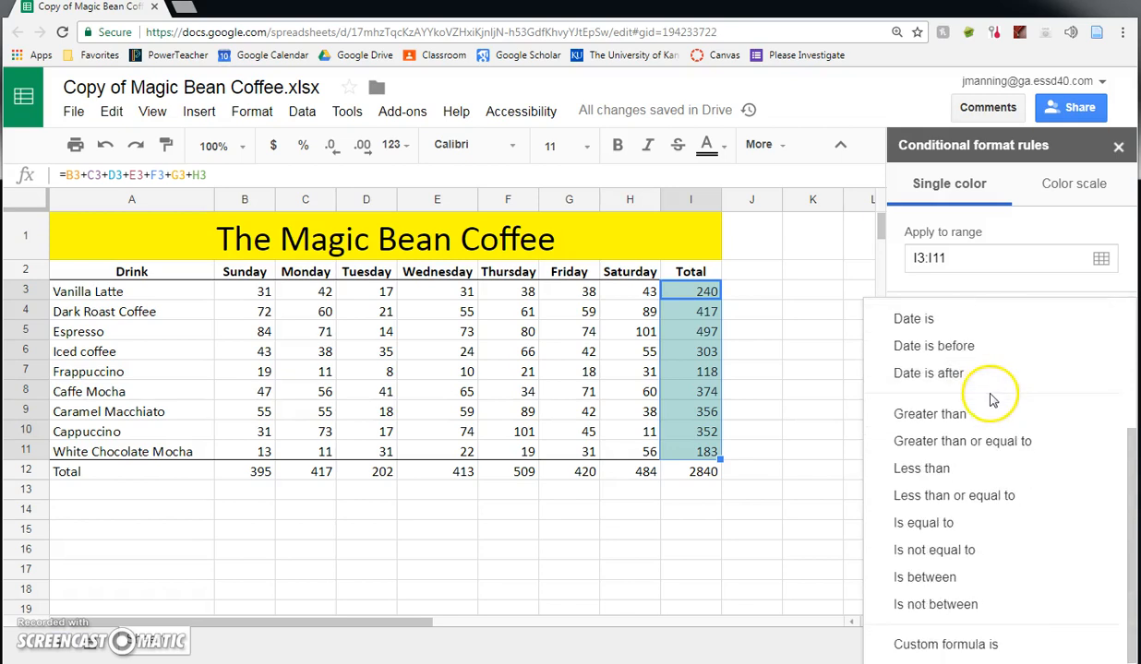
click(934, 475)
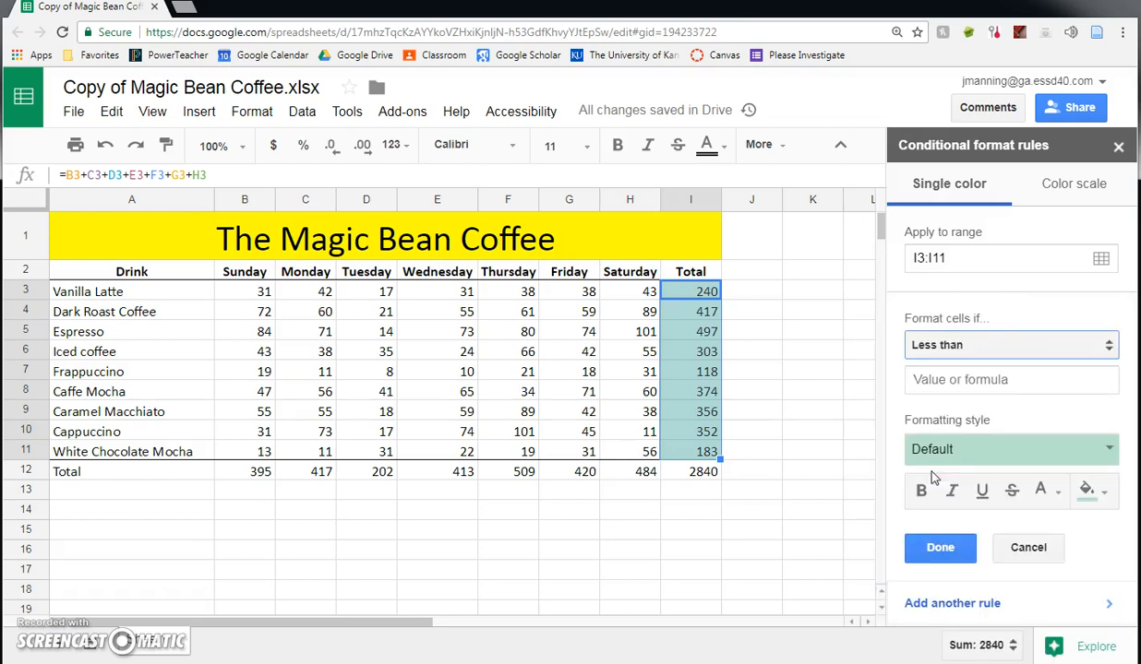
click(951, 380)
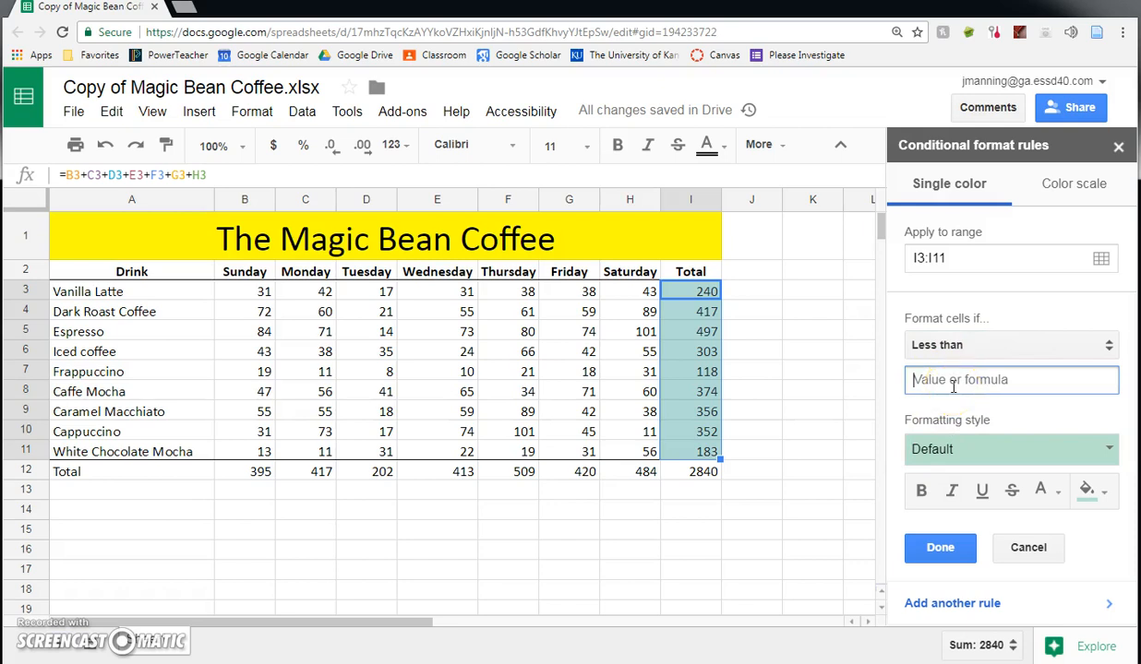
text(3)
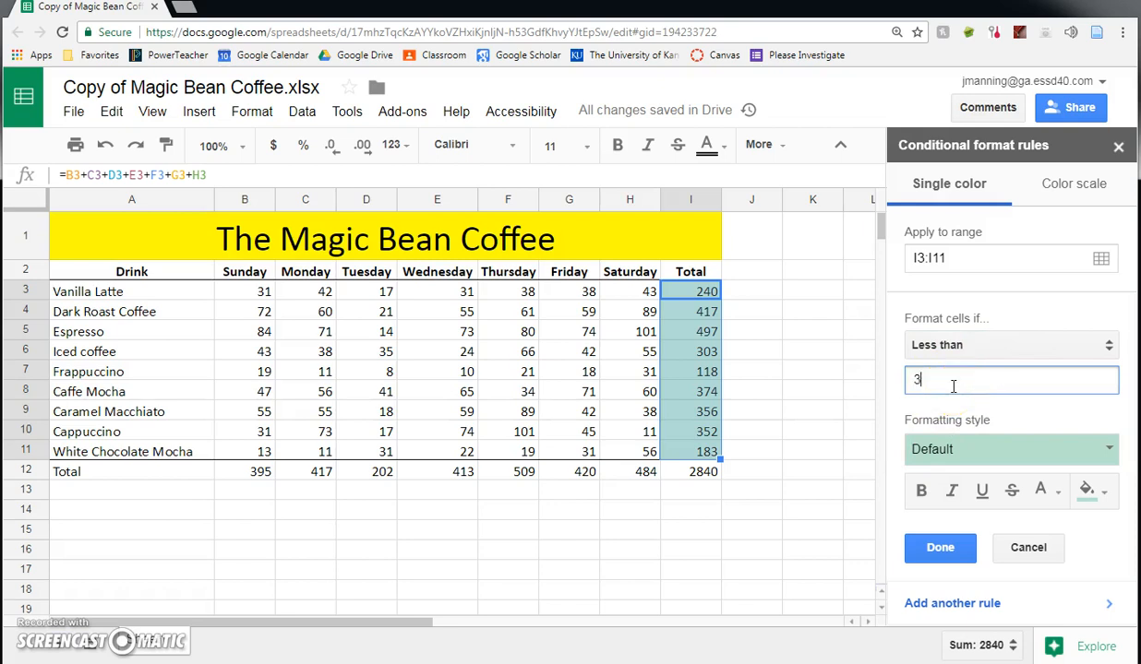
text(00)
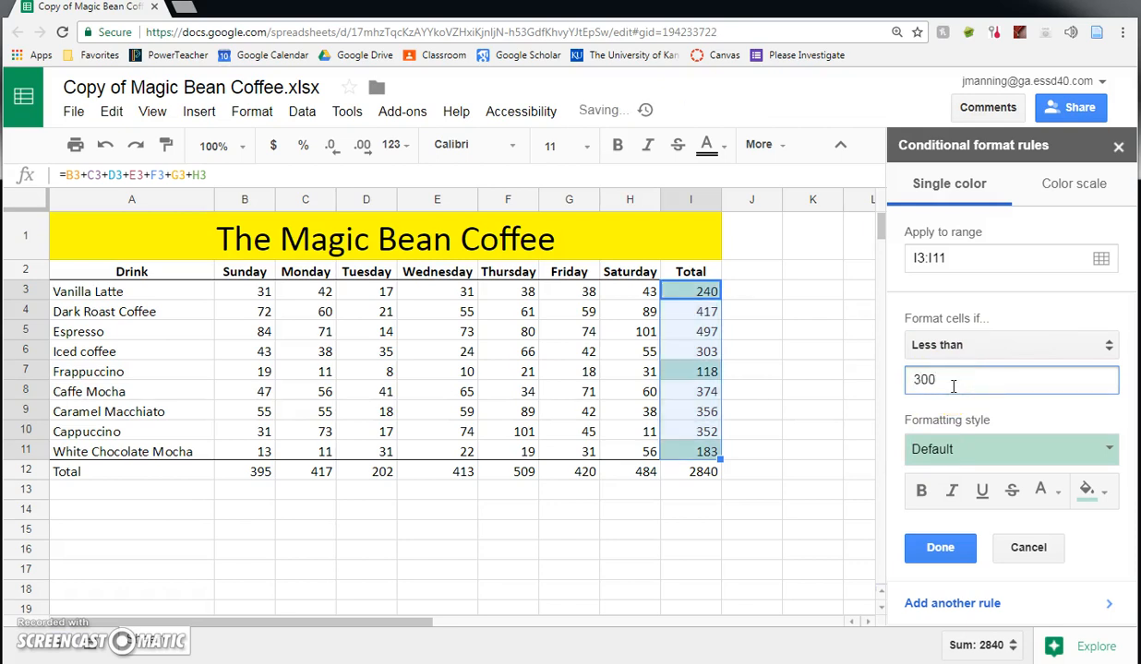
Set the fill color of the less-than-300 conditional formatting rule to red
click(924, 363)
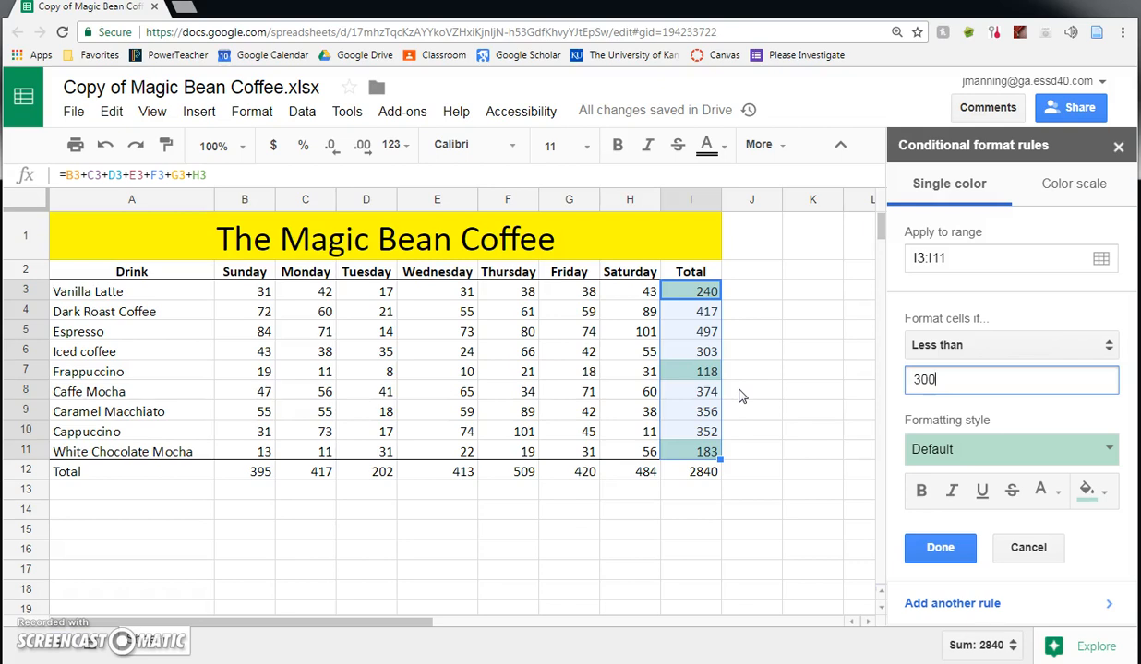
click(1101, 495)
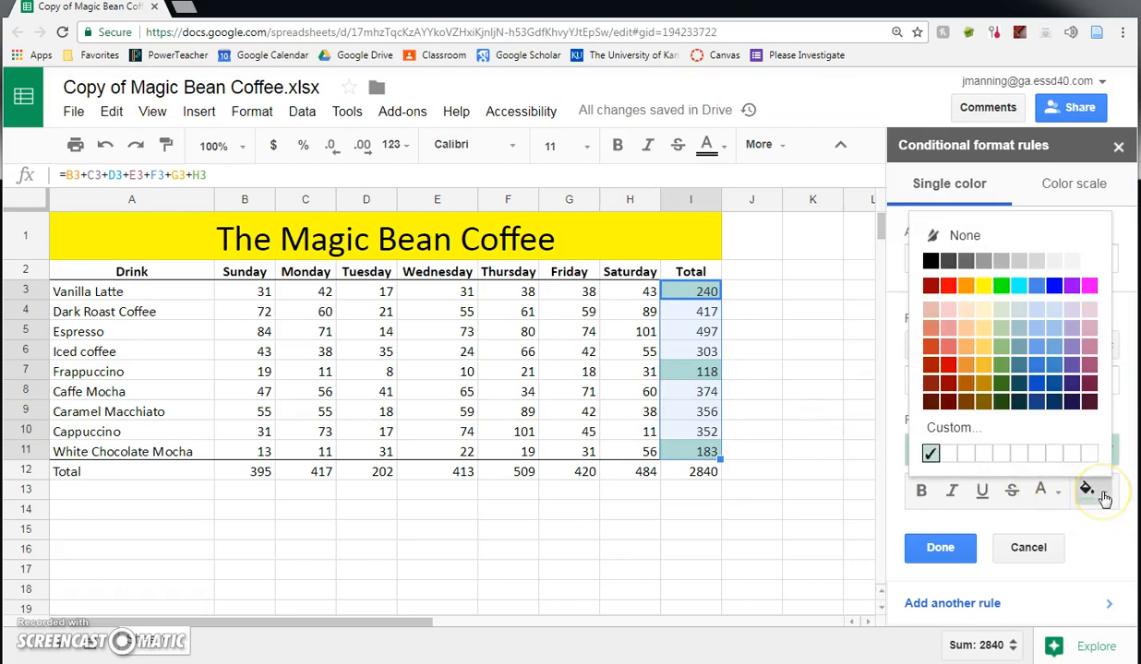
click(950, 368)
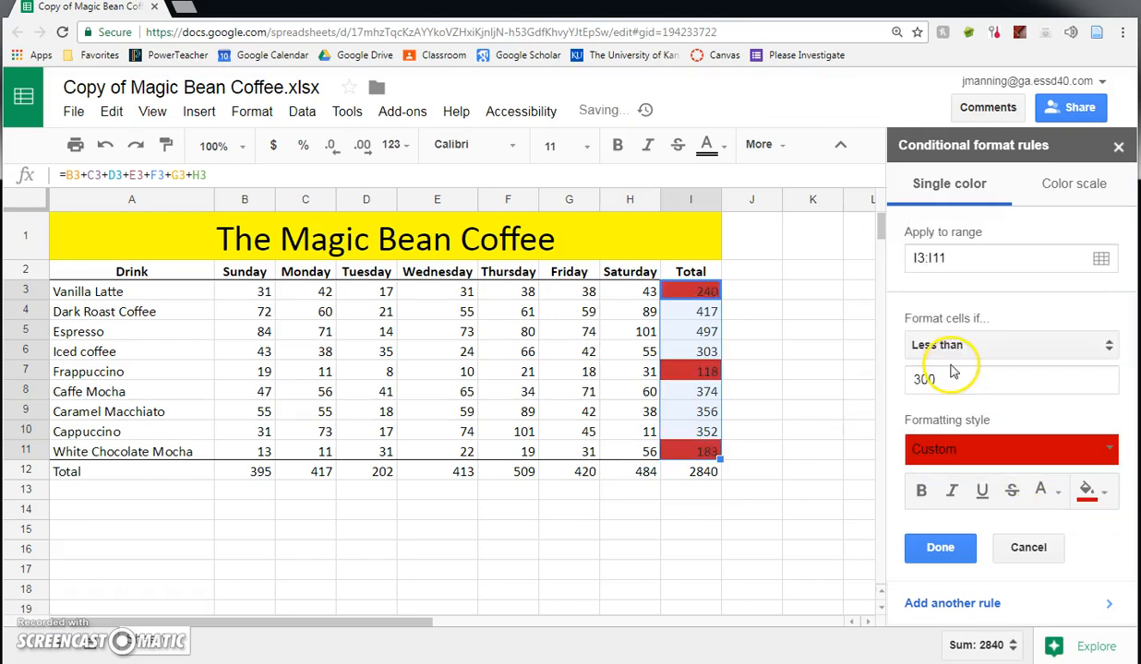
click(757, 372)
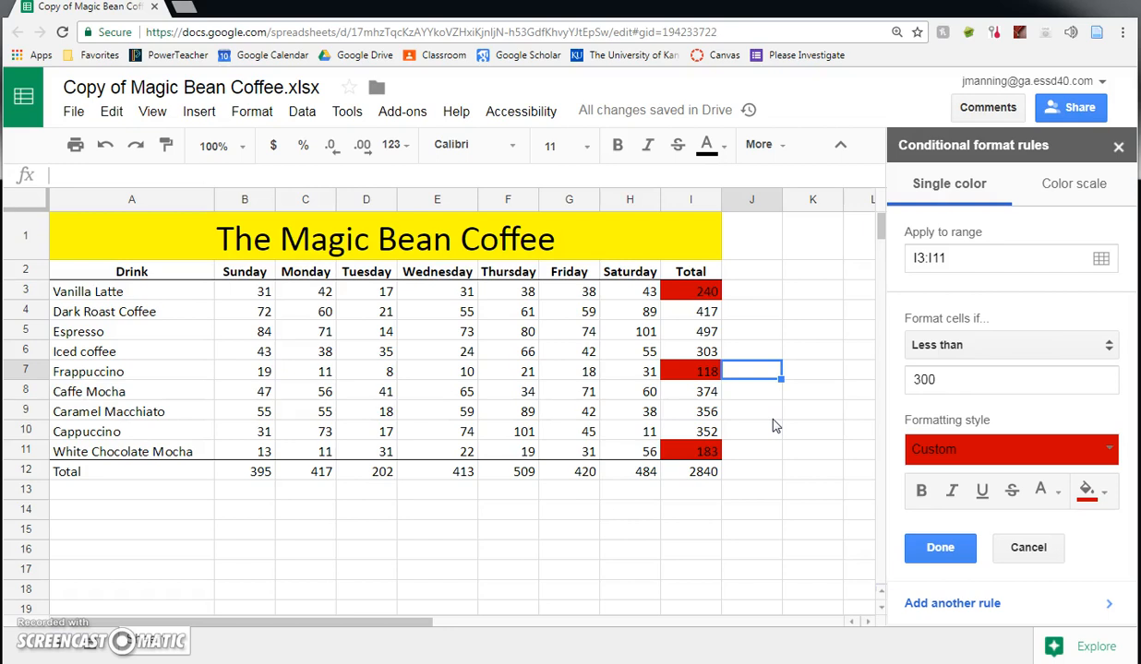
Add a second conditional formatting rule for the drink totals in I3:I11 that formats cells with values greater than 400
click(960, 604)
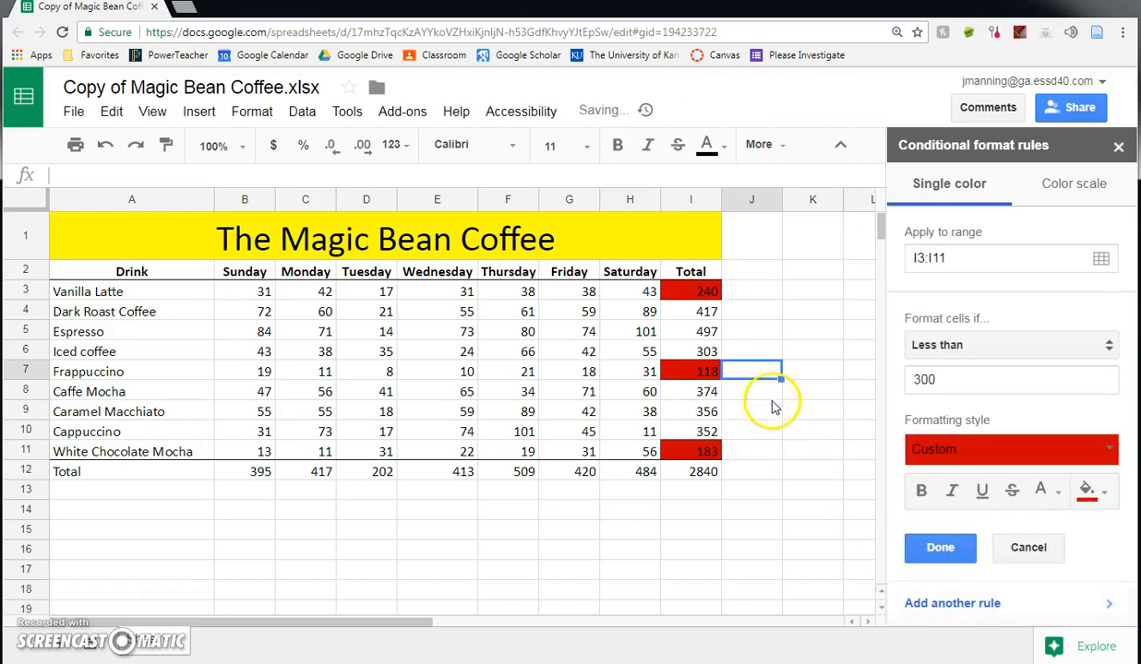
drag(688, 295, 690, 458)
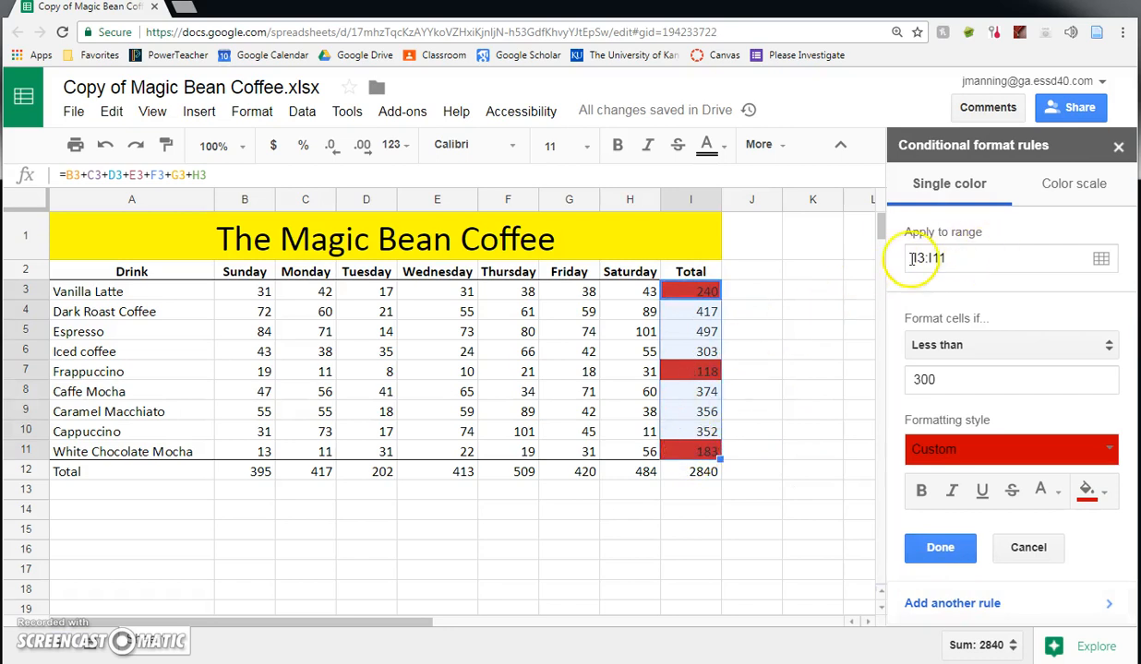
click(1105, 348)
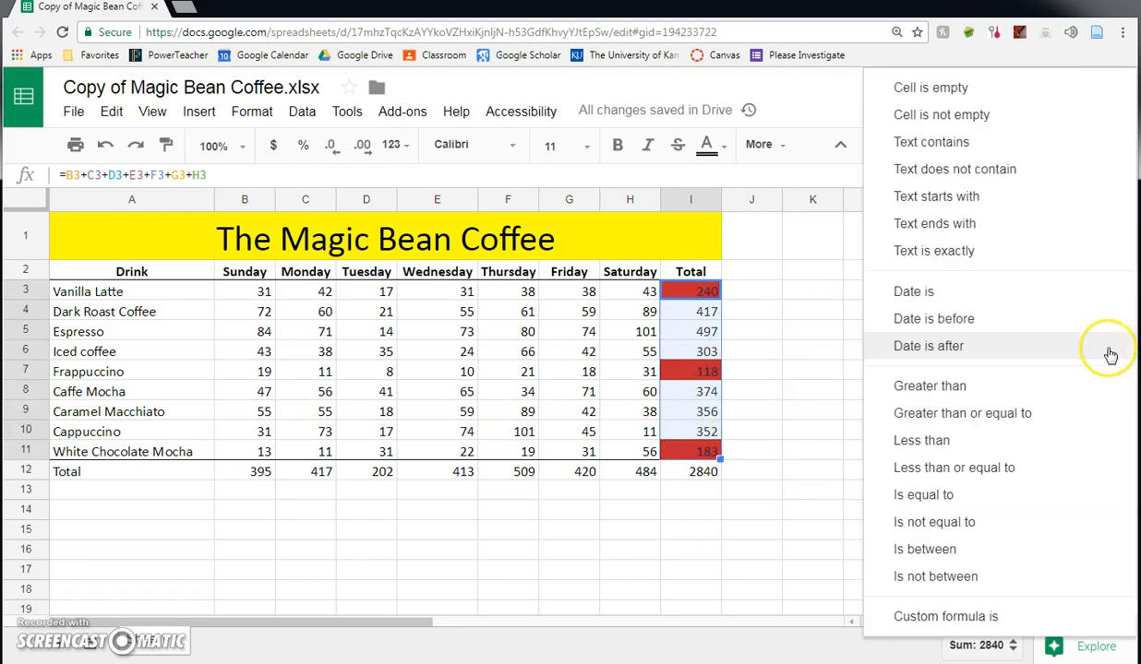
click(953, 388)
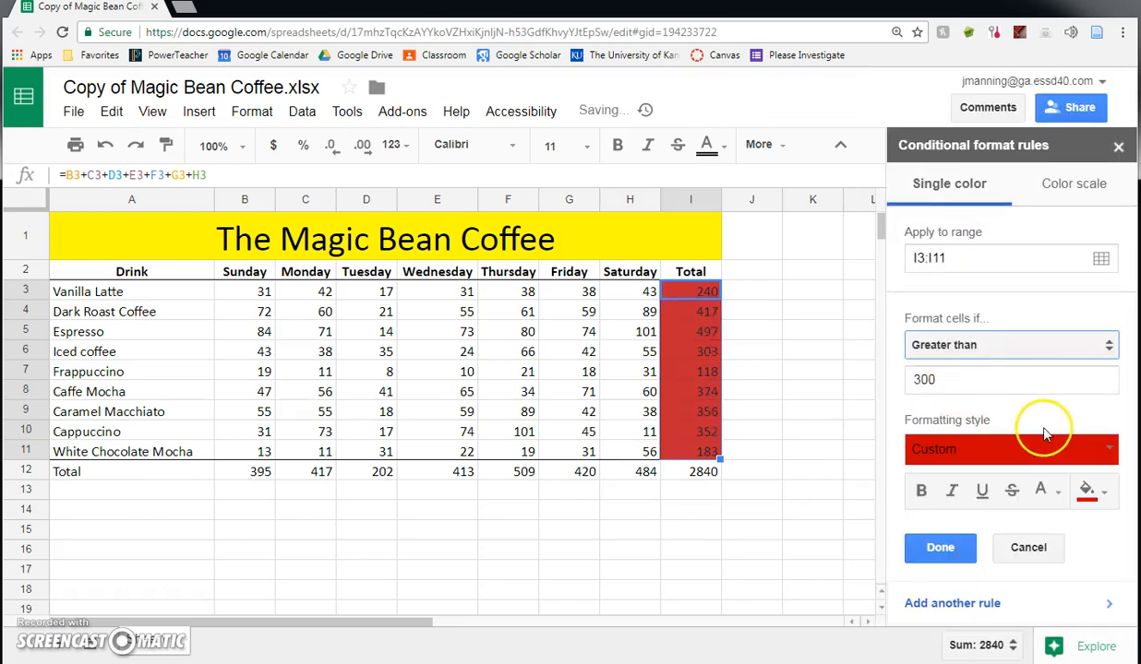
drag(932, 379, 912, 384)
text(400)
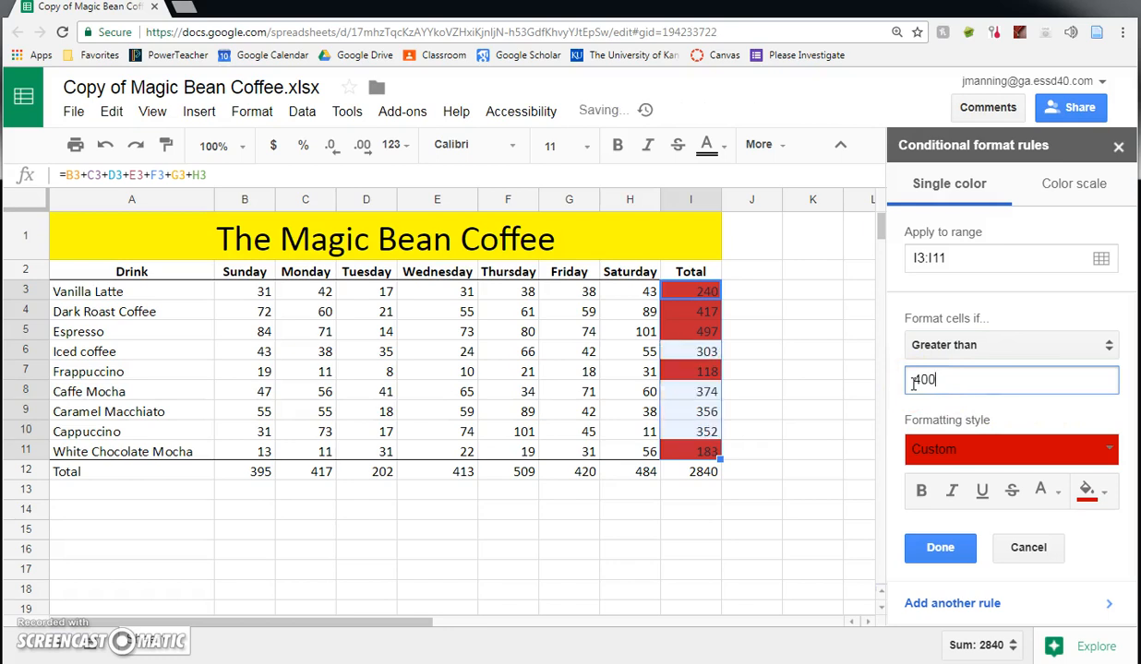
Set the fill color of the greater-than-400 conditional formatting rule to green
click(1102, 496)
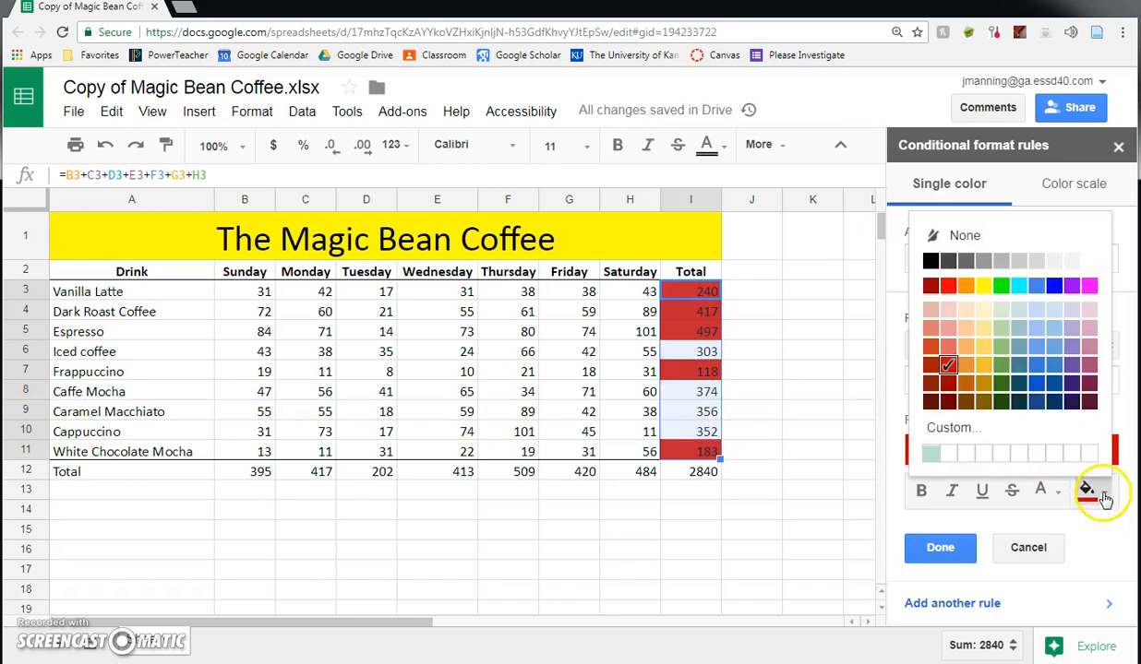
click(1002, 287)
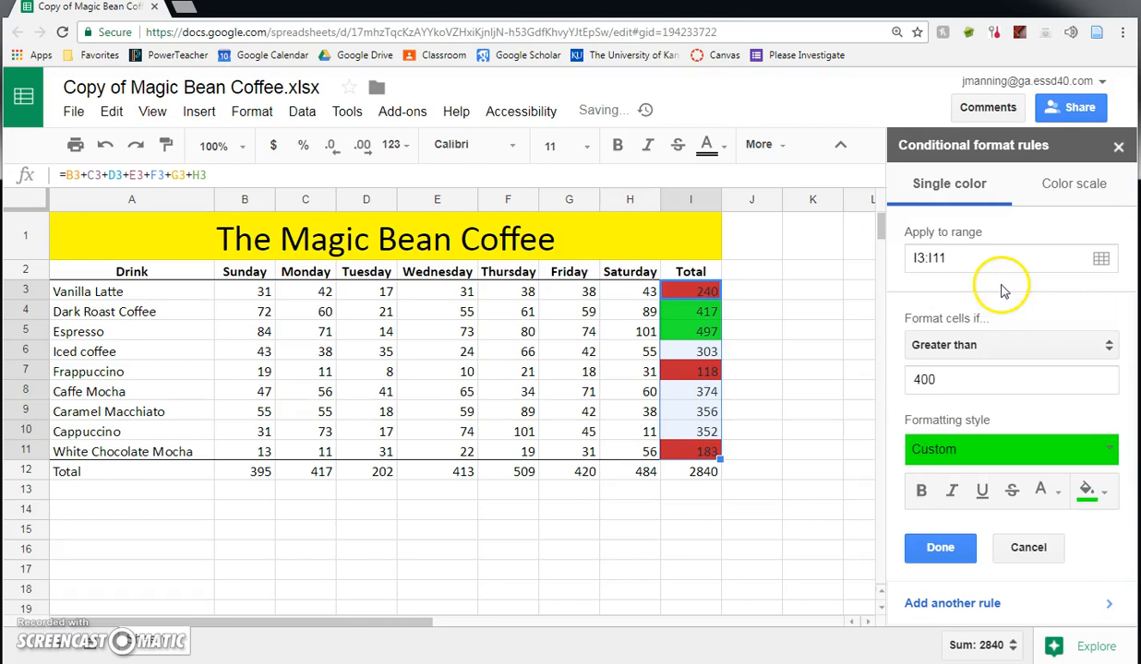
click(808, 374)
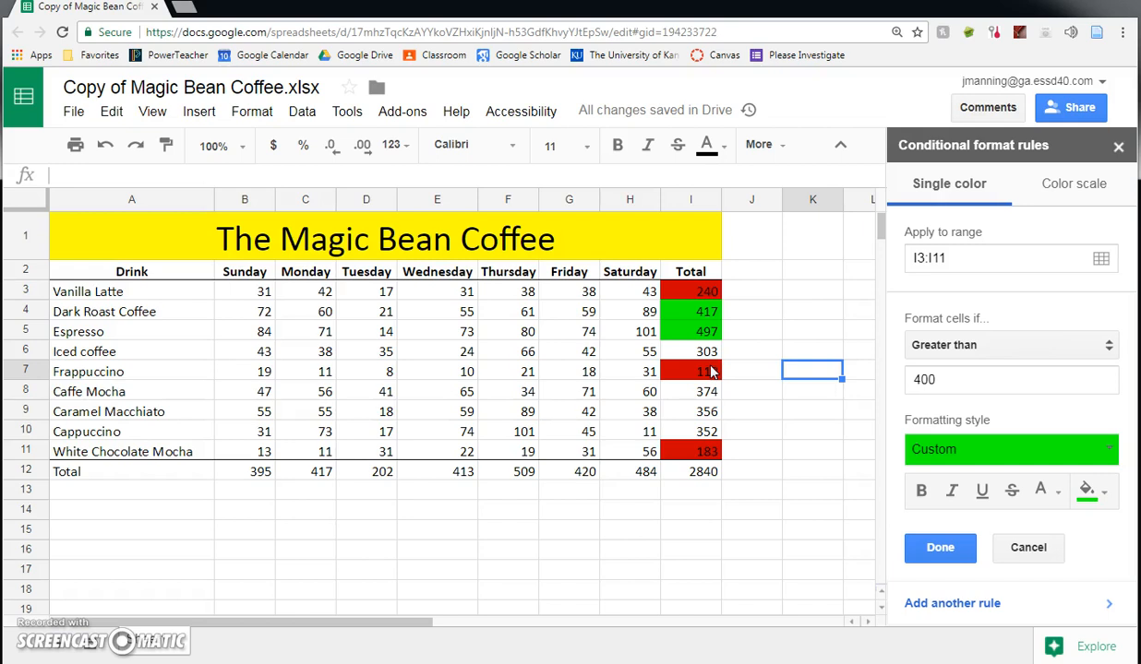
Change the Thursday sales of Iced coffee in F6 to 56 and check the formatting of its total in I6
click(134, 351)
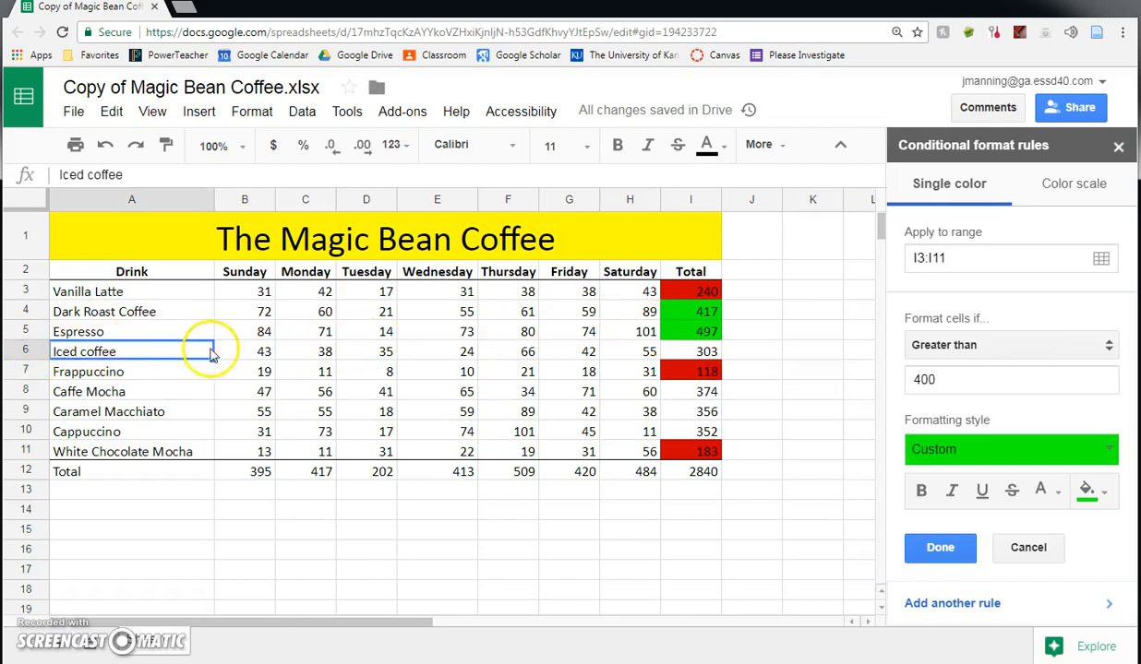
click(690, 351)
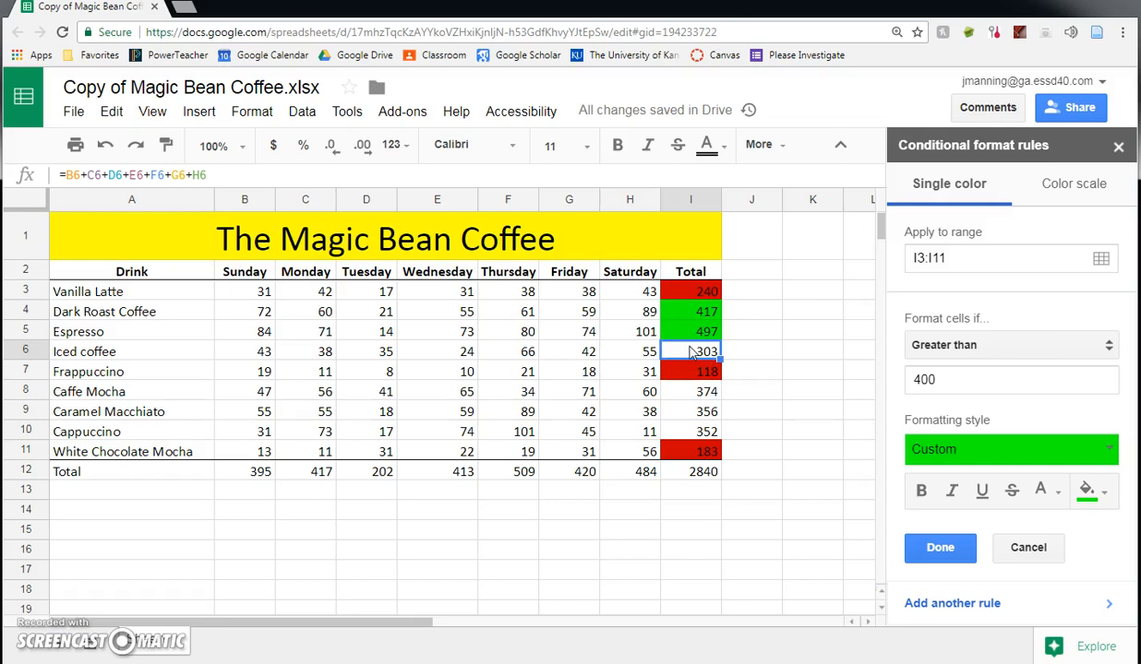
click(521, 358)
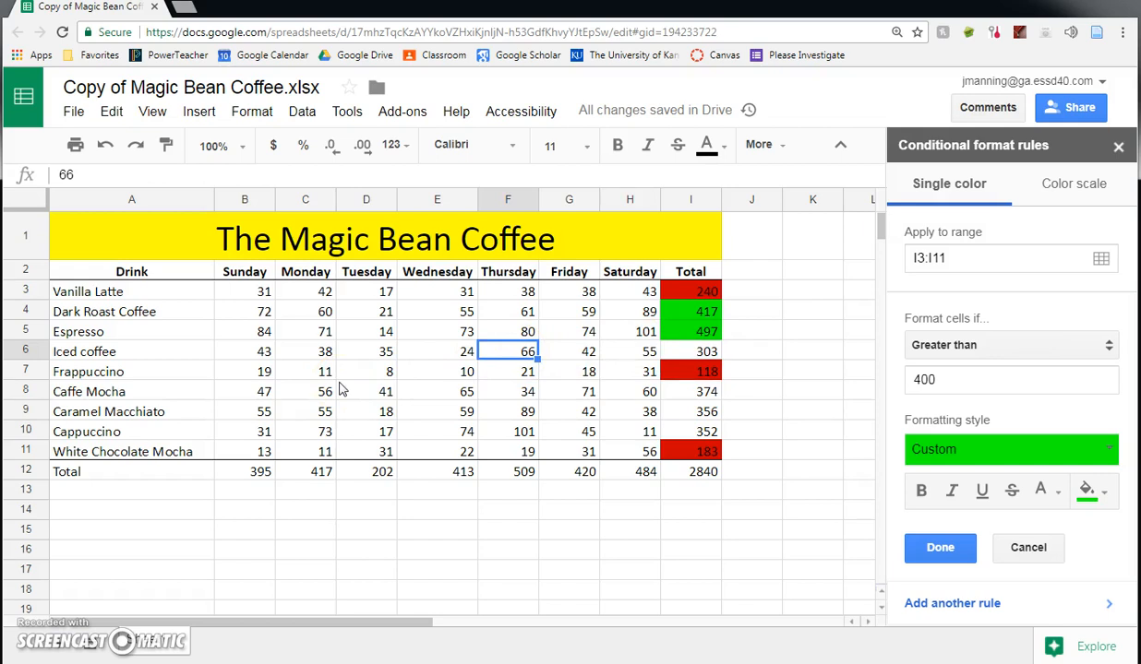
text(56)
key(Return)
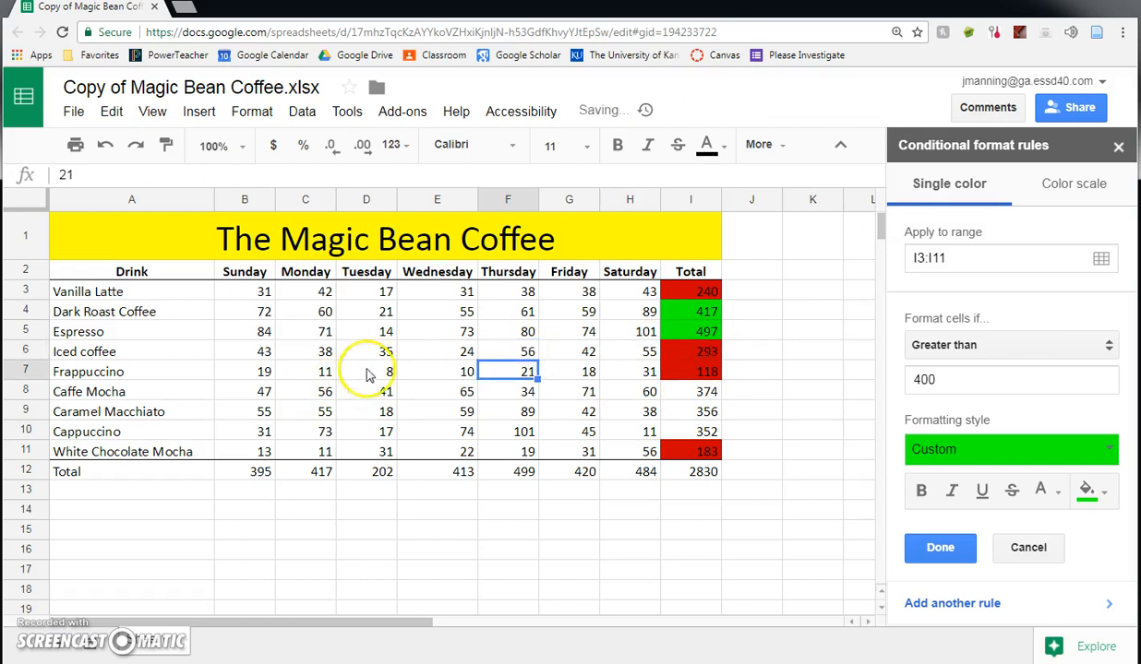
click(691, 358)
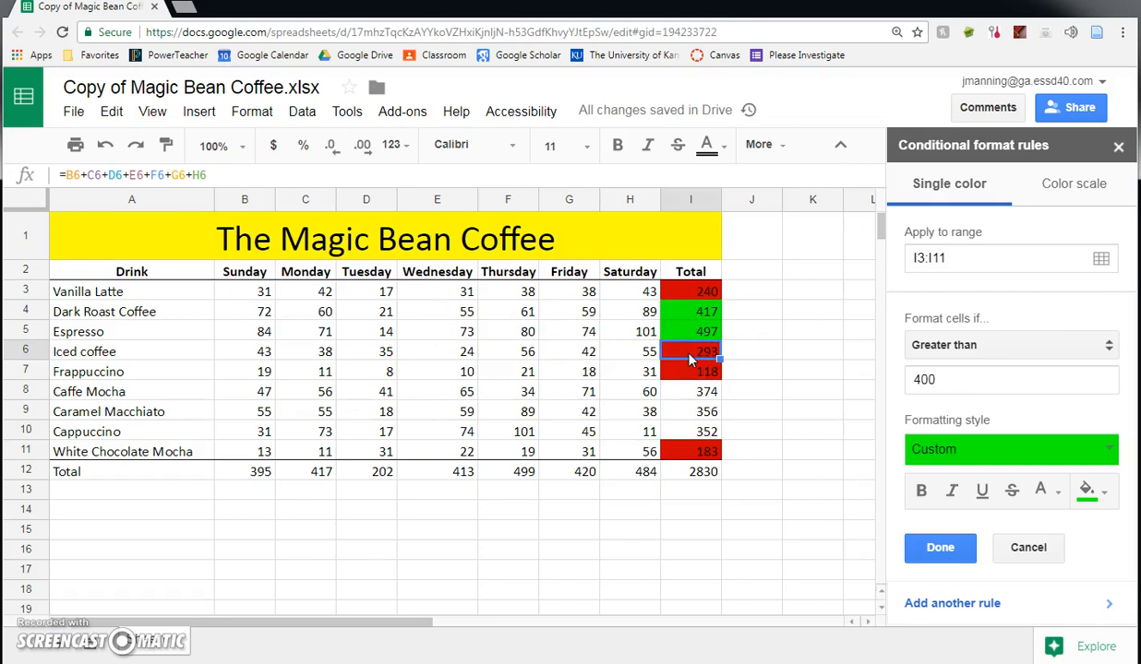
click(686, 351)
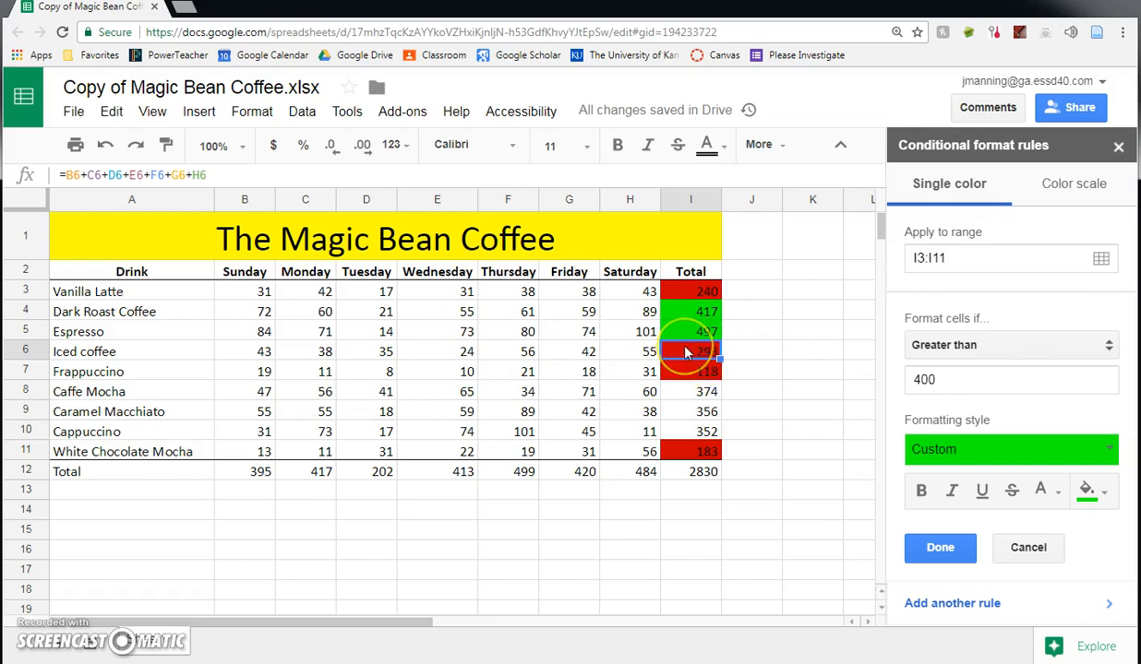